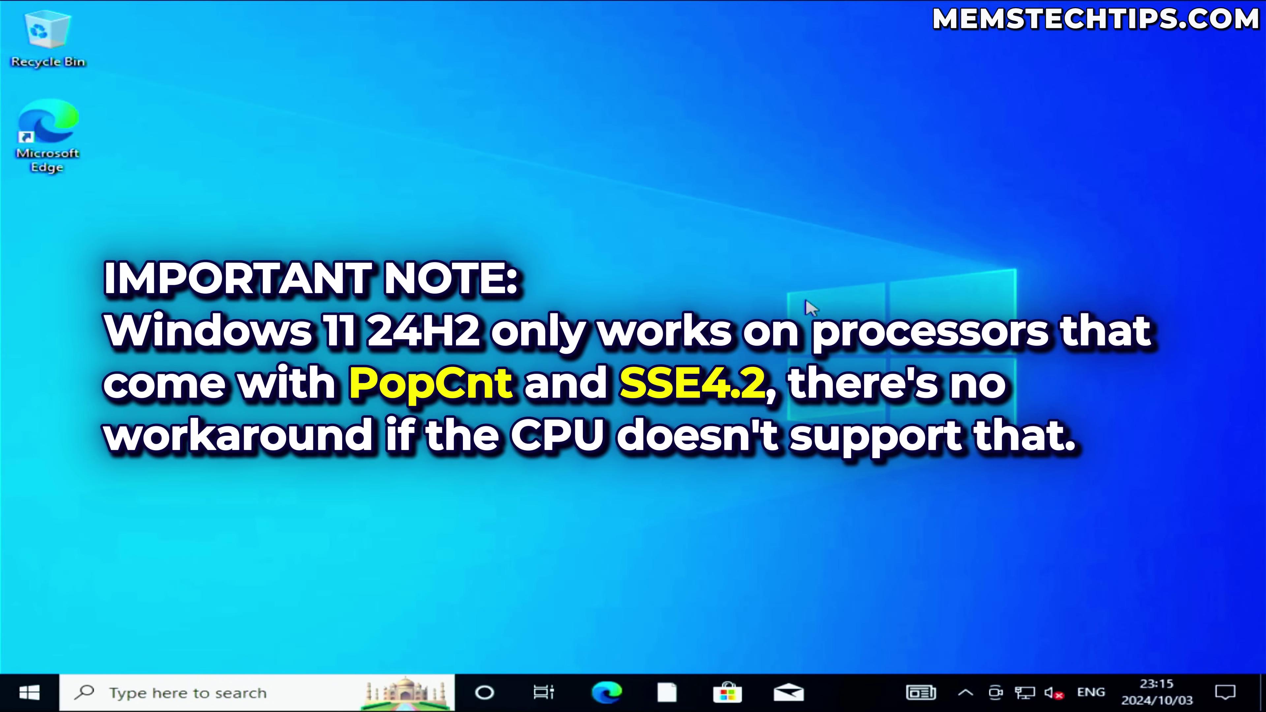
Step: Open System from Win+X and review the processor and Windows 10 Pro 22H2 specs on About
{"action": "right_click", "coordinate": [31, 674]}
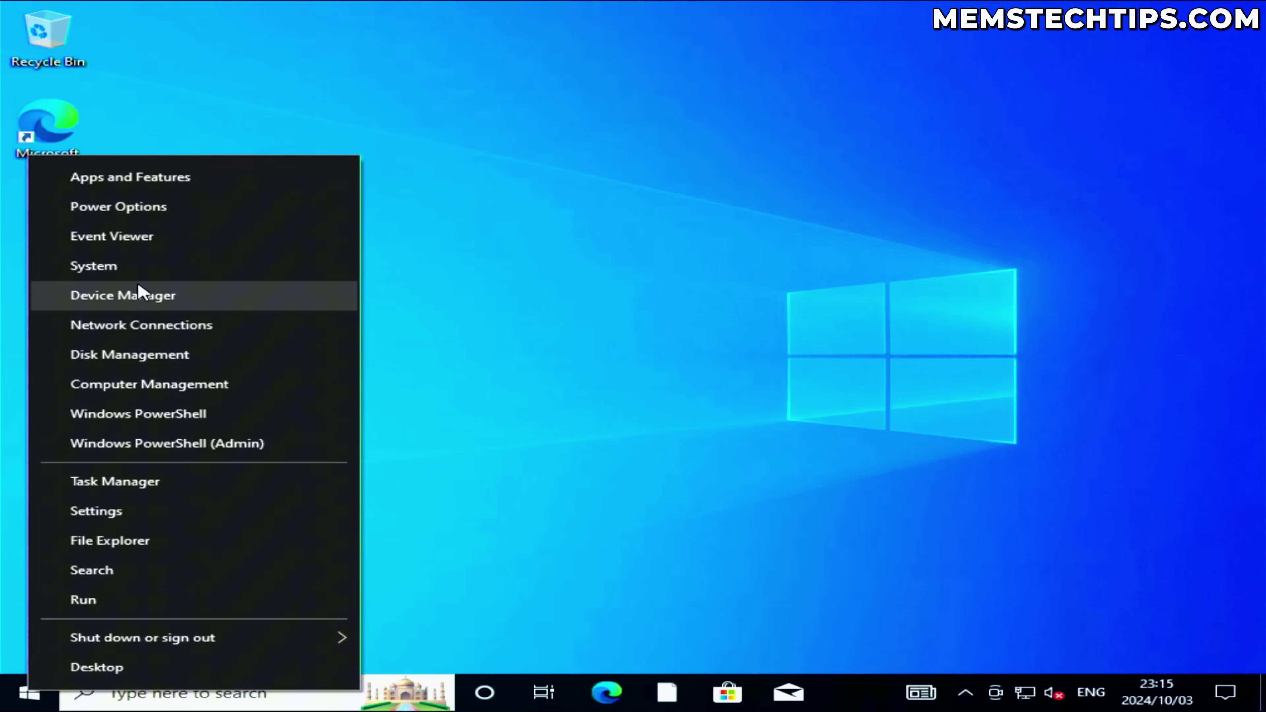
{"action": "left_click", "coordinate": [141, 270]}
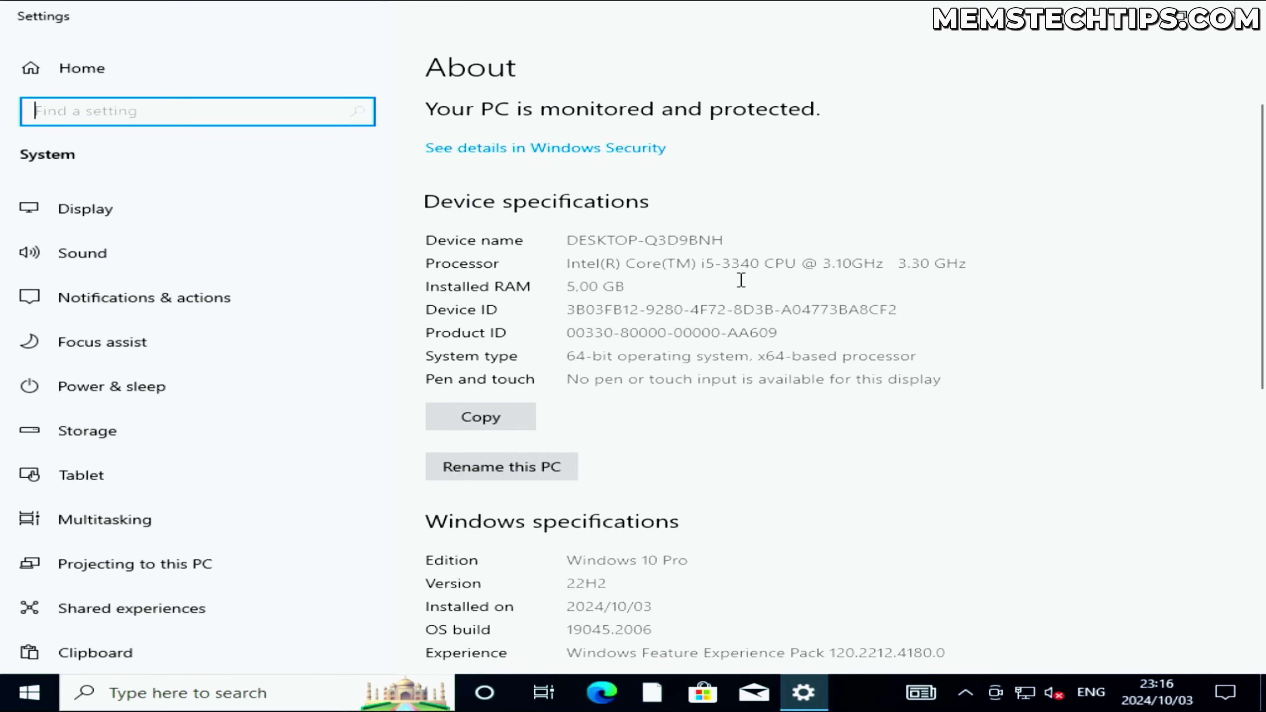
{"action": "scroll", "coordinate": [741, 280], "scroll_direction": "down", "scroll_amount": 4}
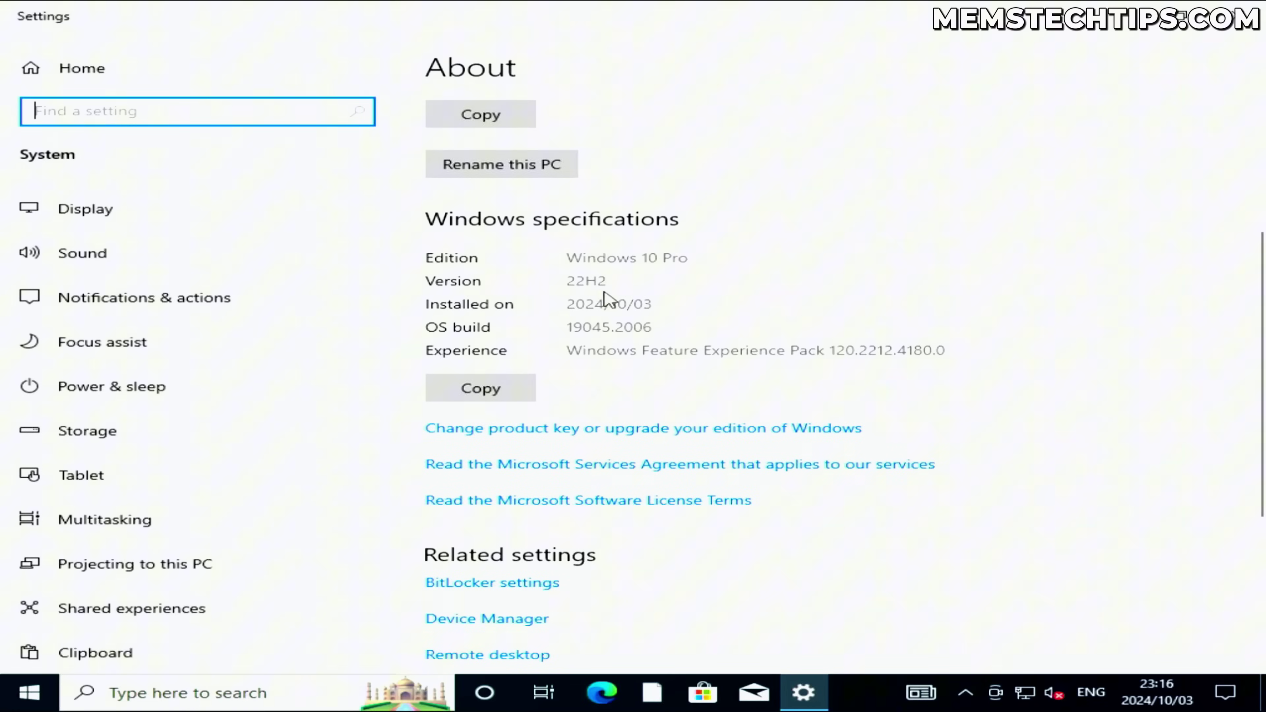
{"action": "scroll", "coordinate": [679, 271], "scroll_direction": "down", "scroll_amount": 4}
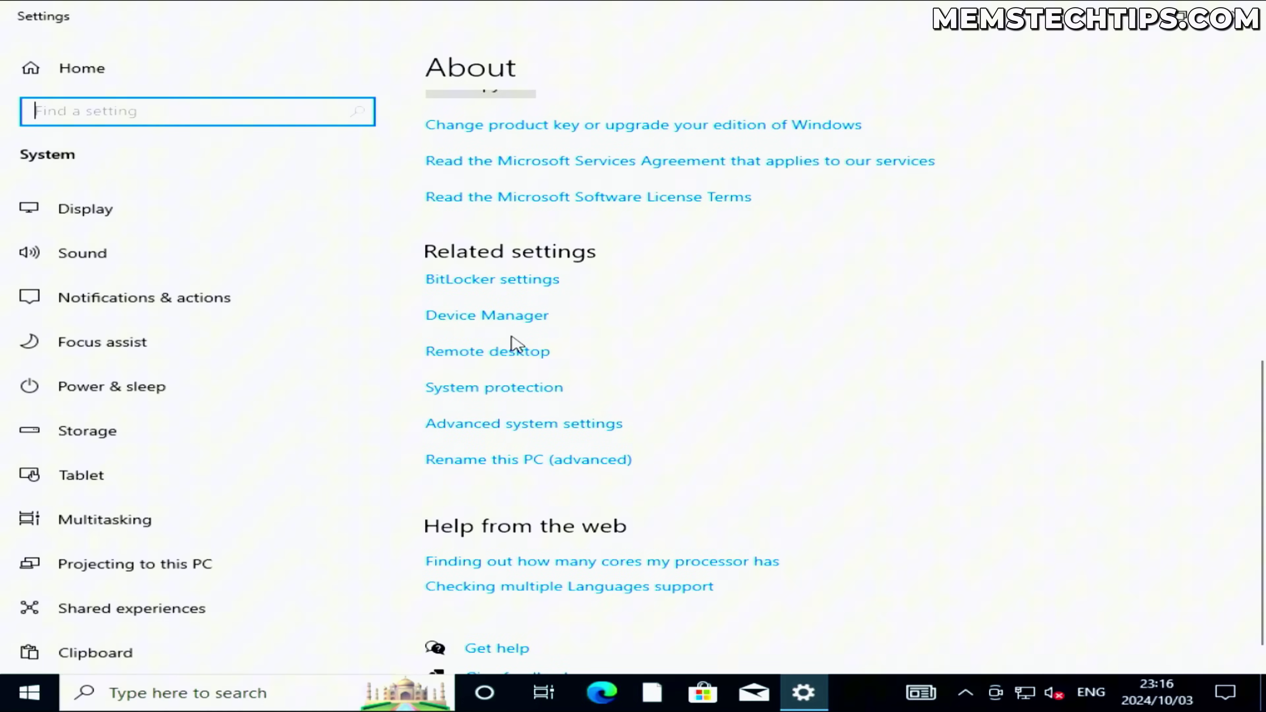
Step: Check TPM Administration through BitLocker settings, find no compatible TPM, and close the windows
{"action": "left_click", "coordinate": [518, 281]}
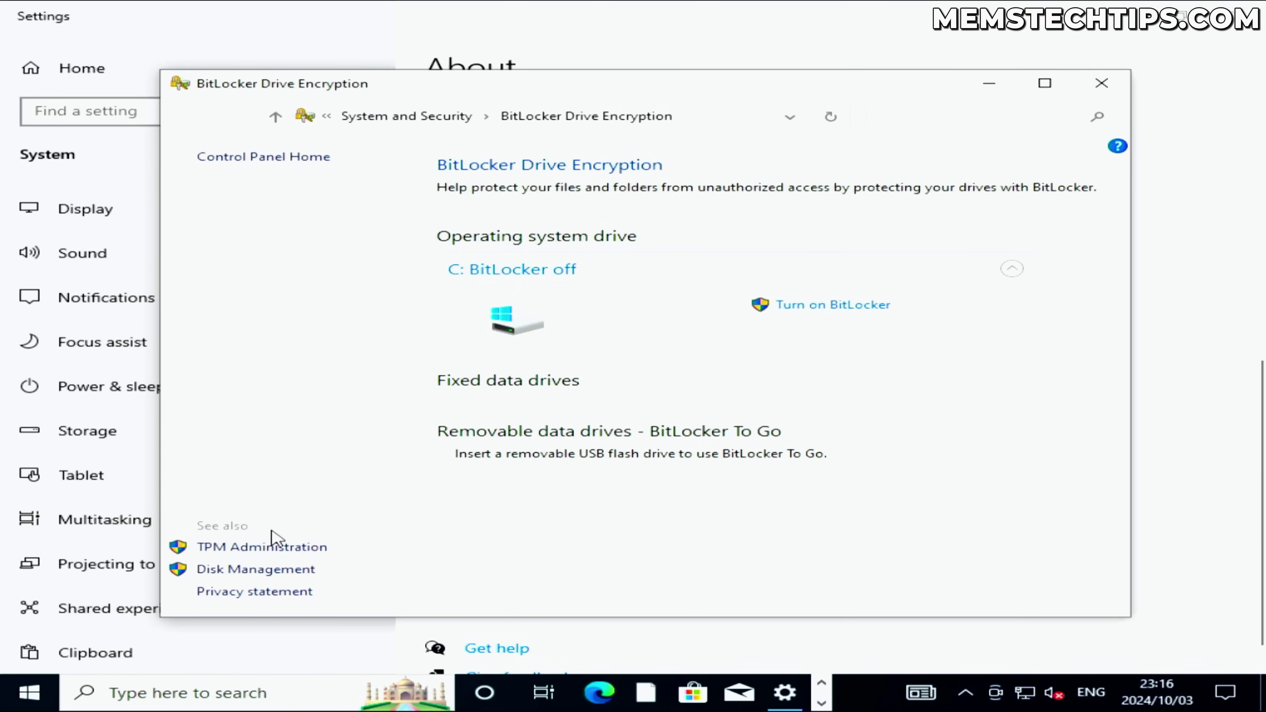
{"action": "left_click", "coordinate": [254, 547]}
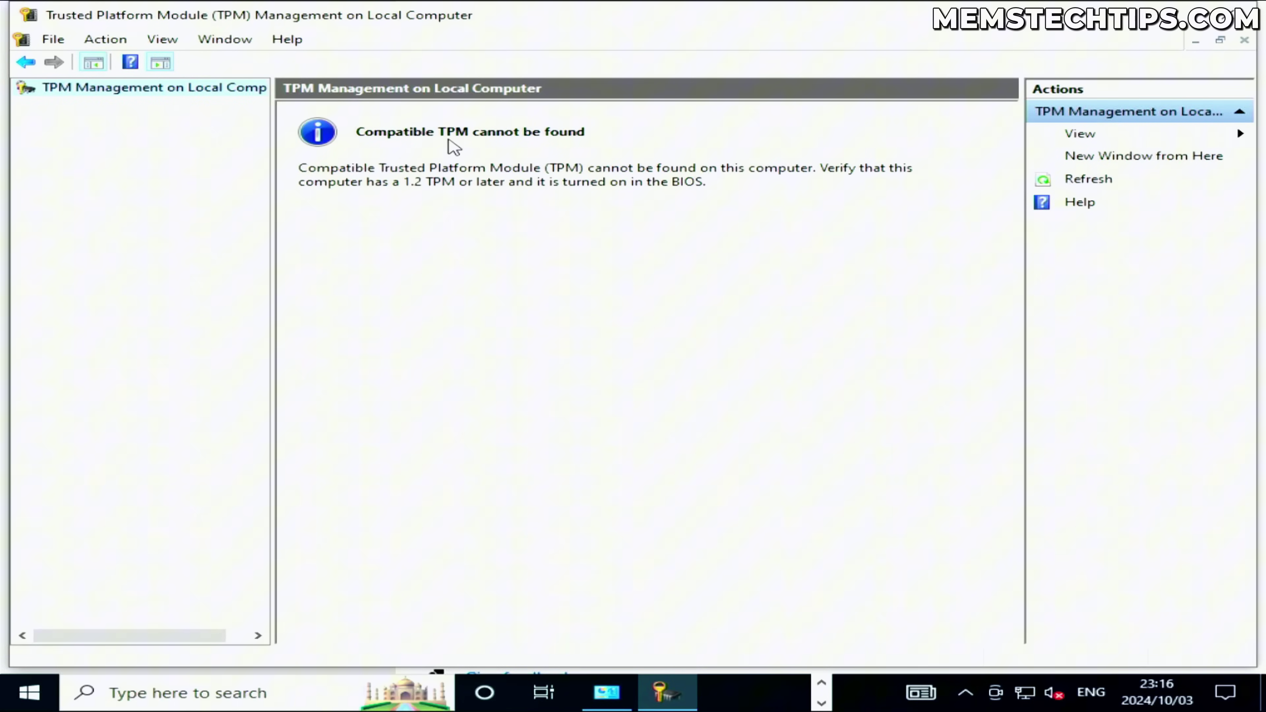
{"action": "left_click", "coordinate": [1245, 40]}
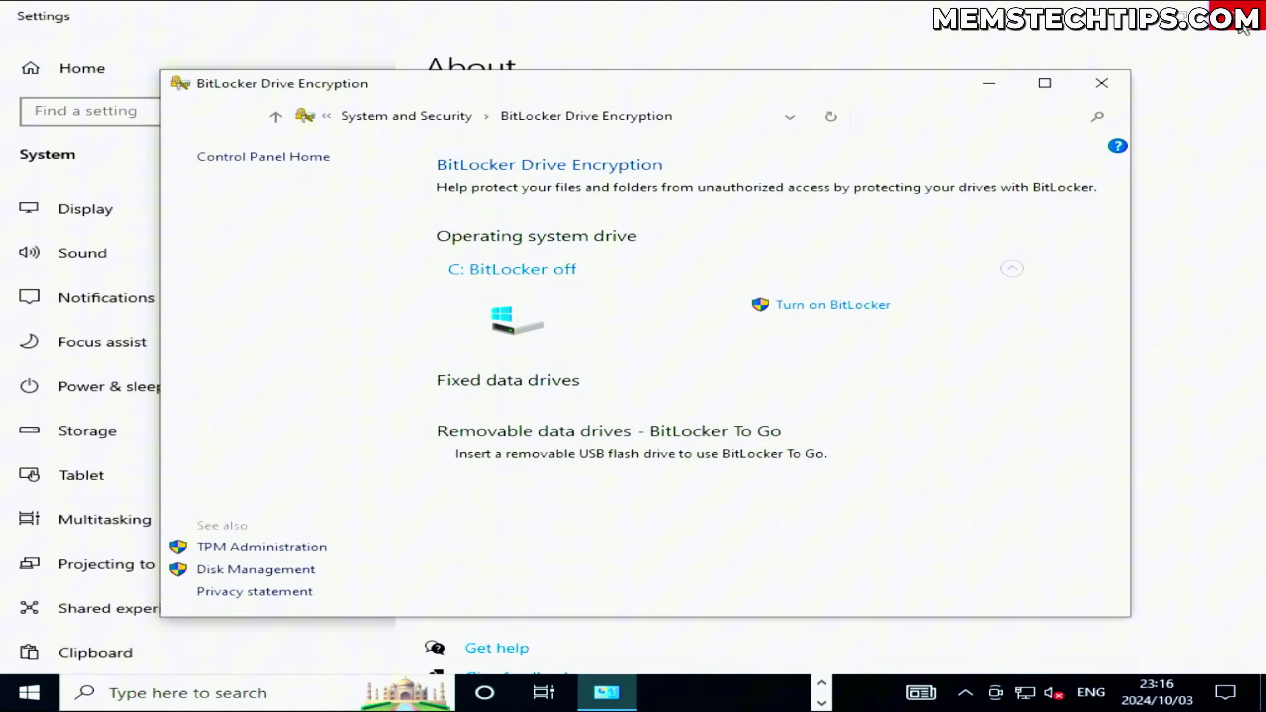
{"action": "left_click", "coordinate": [1251, 11]}
{"action": "left_click", "coordinate": [1100, 84]}
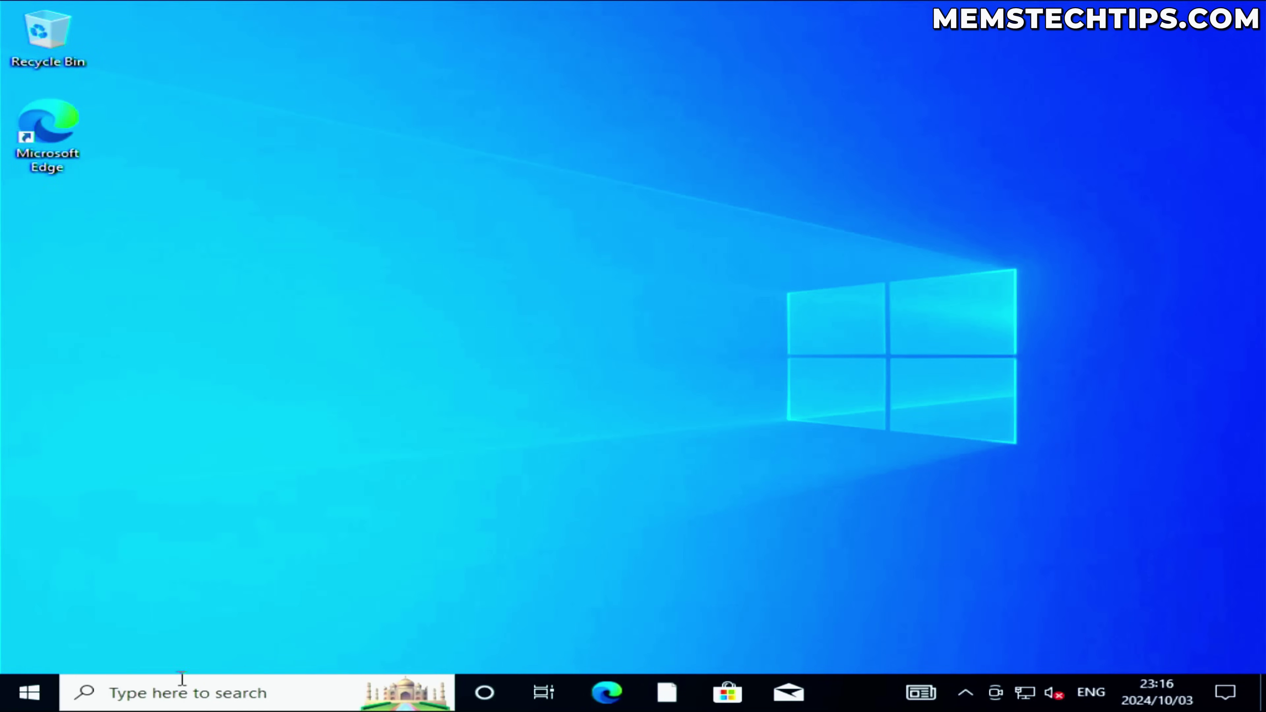
{"action": "left_click", "coordinate": [220, 695]}
{"action": "type", "text": "ms"}
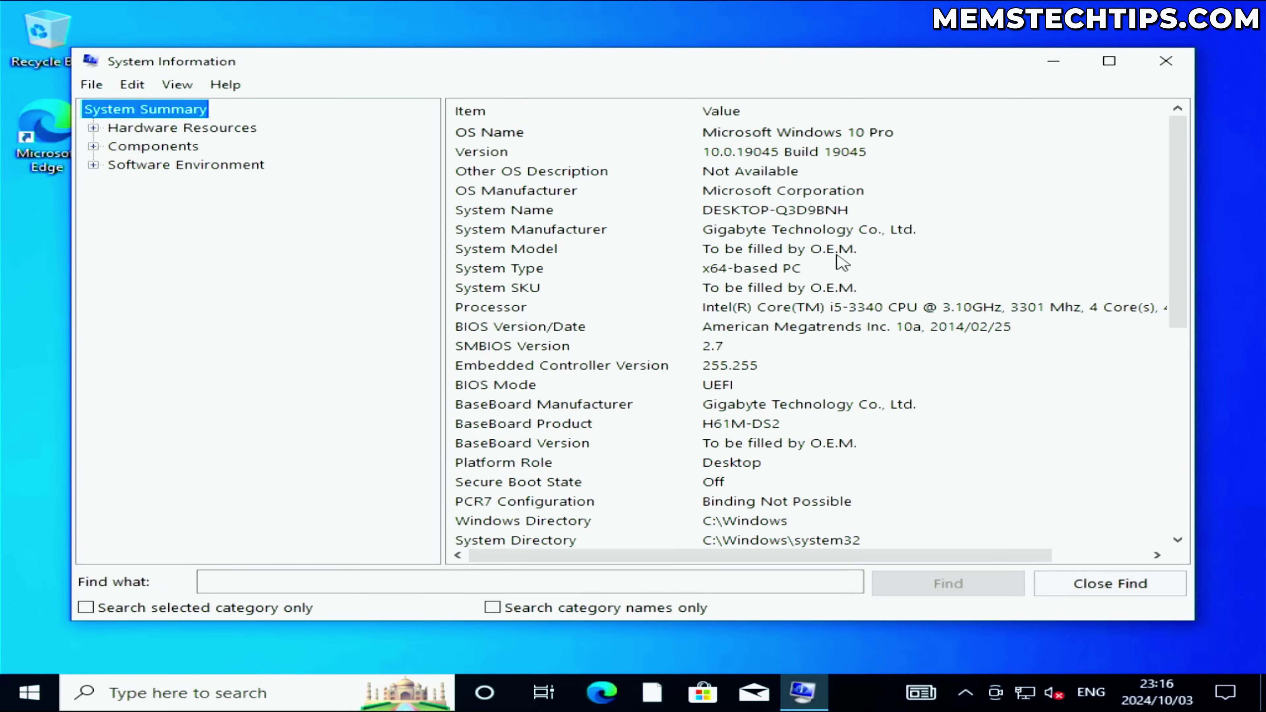
{"action": "scroll", "coordinate": [768, 289], "scroll_direction": "down", "scroll_amount": 2}
{"action": "scroll", "coordinate": [774, 291], "scroll_direction": "down", "scroll_amount": 3}
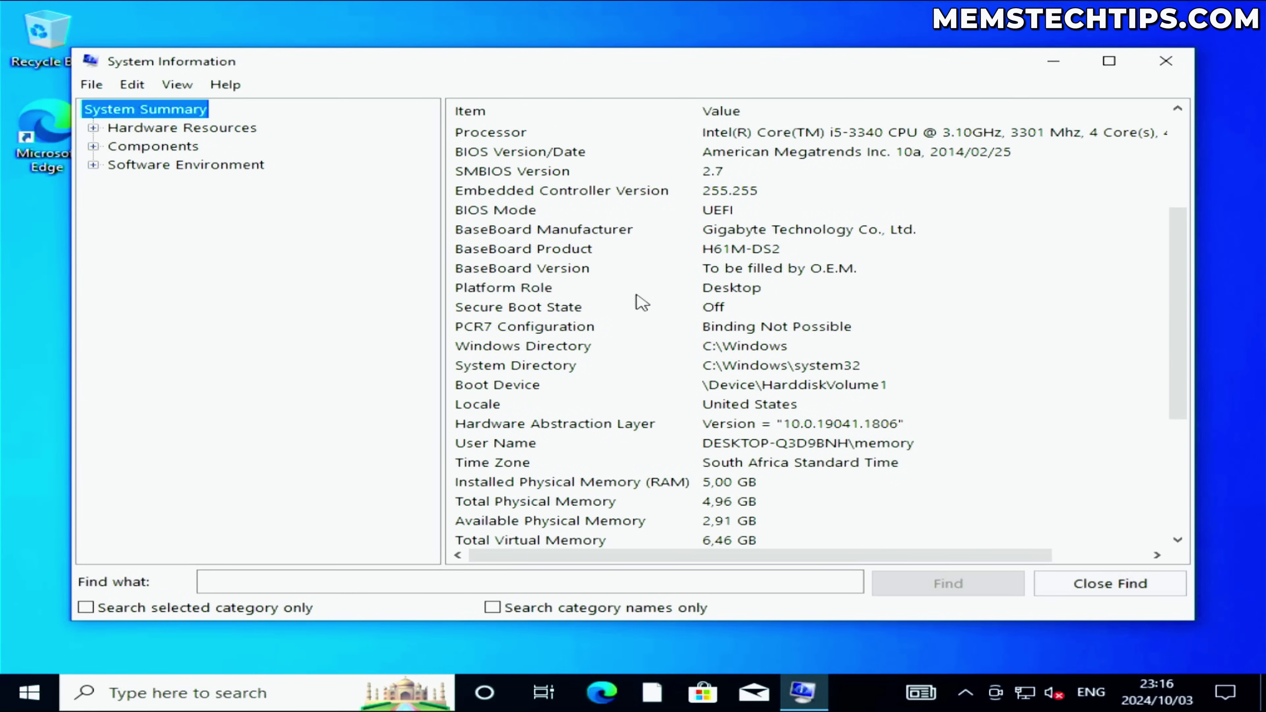
{"action": "left_click", "coordinate": [581, 309]}
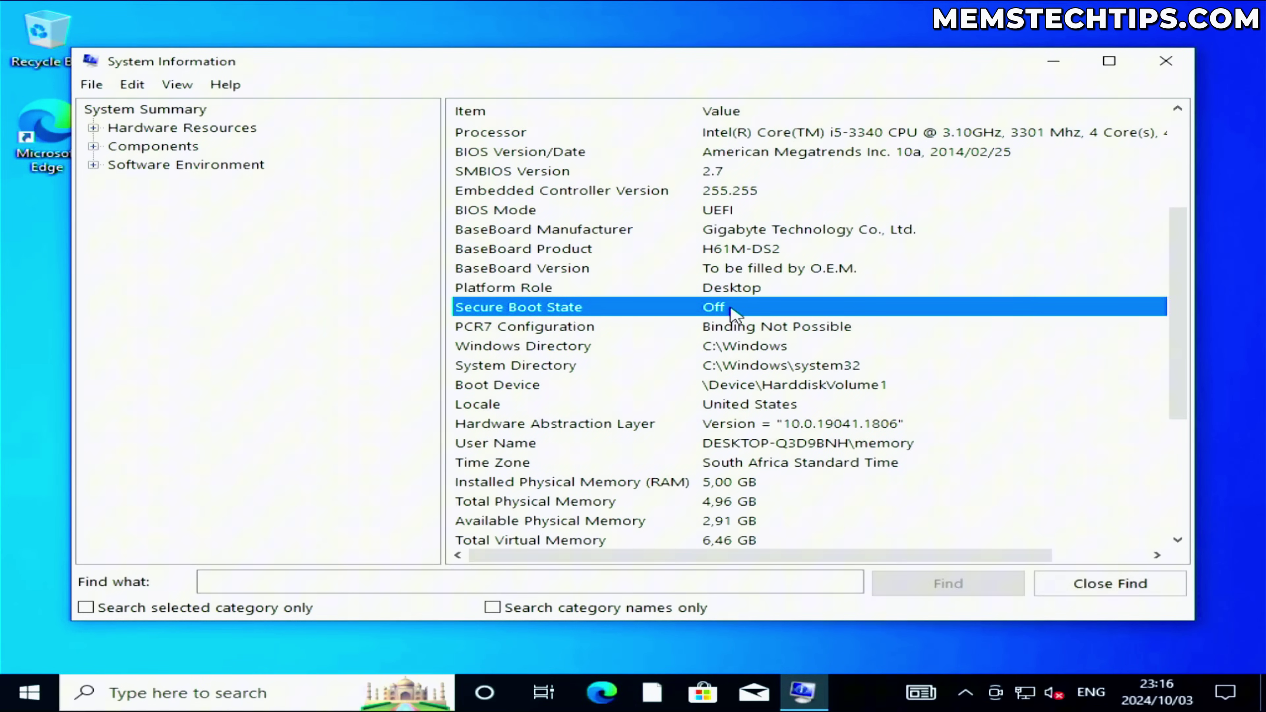
{"action": "left_click", "coordinate": [1181, 66]}
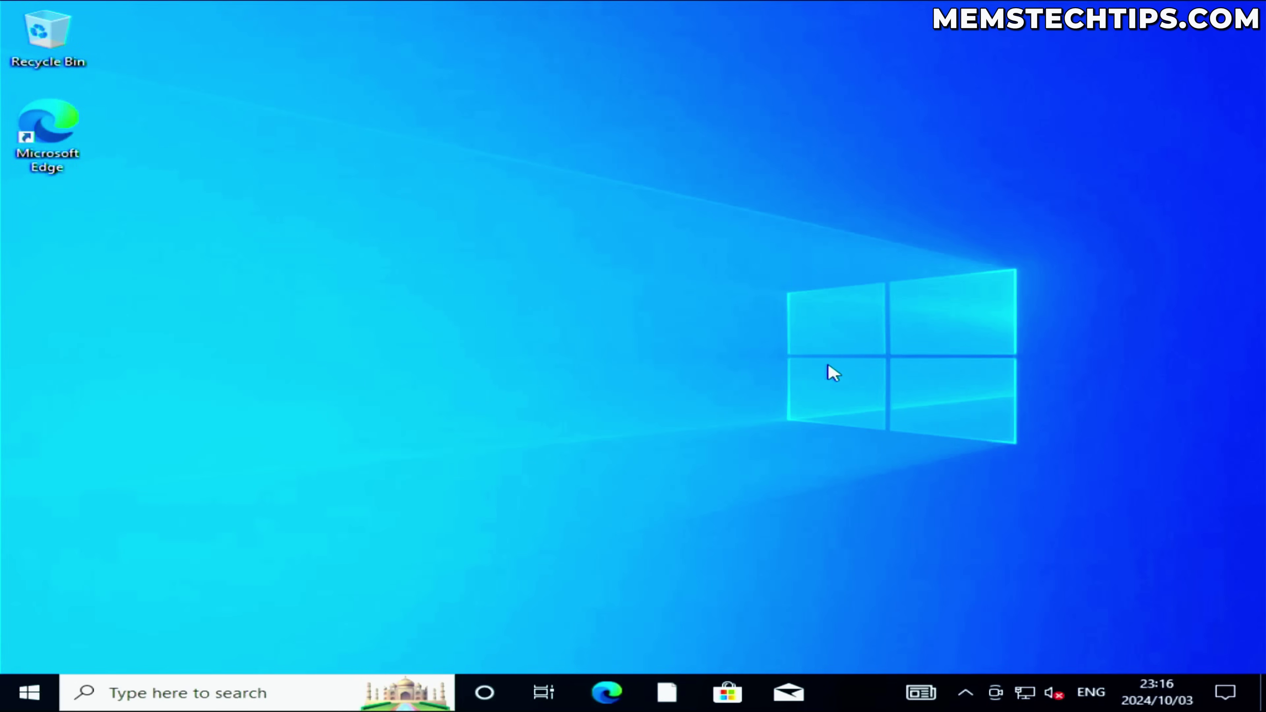
Step: In Edge, Google 'windows 11 download' and open Microsoft's Download Windows 11 page
{"action": "left_click", "coordinate": [606, 694]}
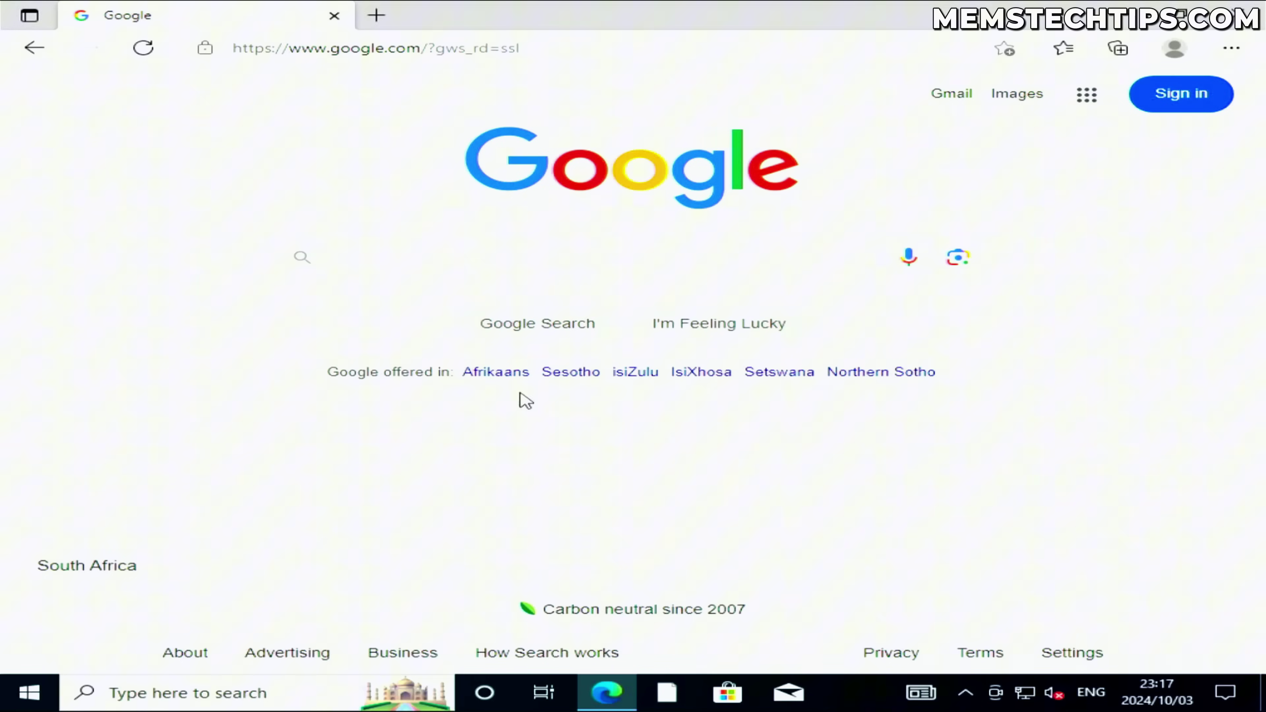
{"action": "left_click", "coordinate": [392, 267]}
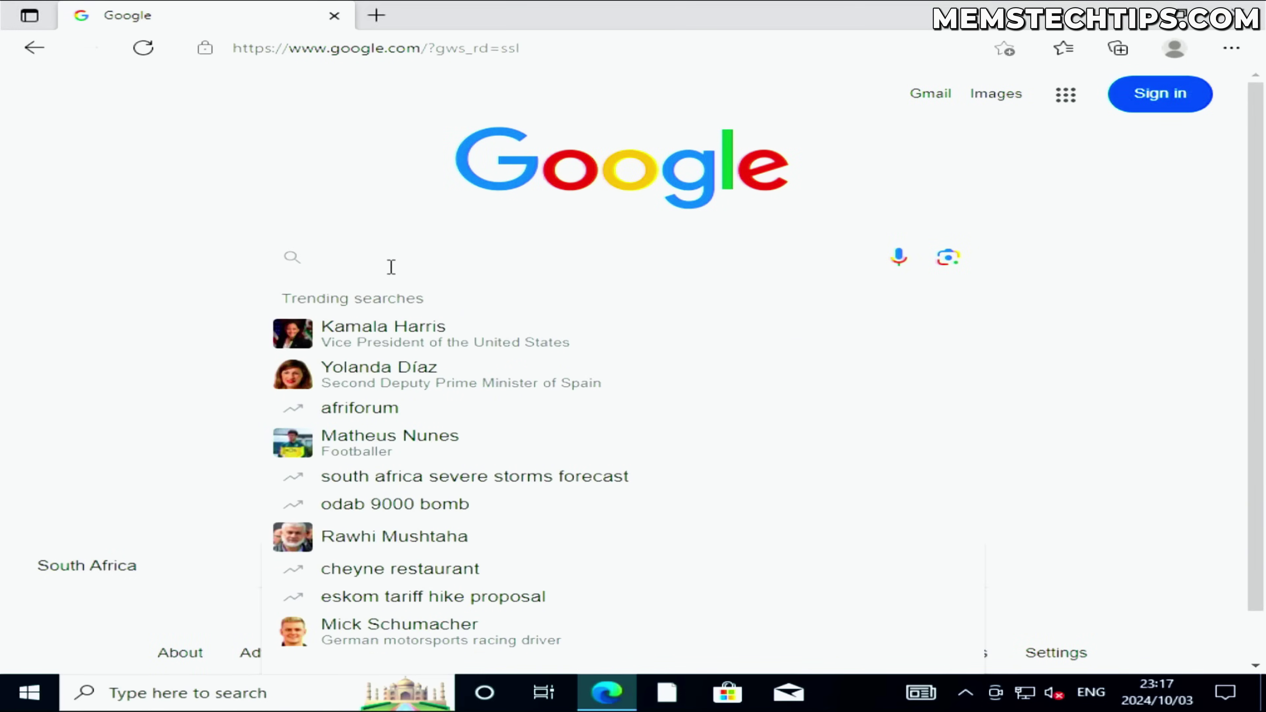
{"action": "type", "text": "windows 11 download"}
{"action": "left_click", "coordinate": [384, 294]}
{"action": "scroll", "coordinate": [384, 294], "scroll_direction": "down", "scroll_amount": 6}
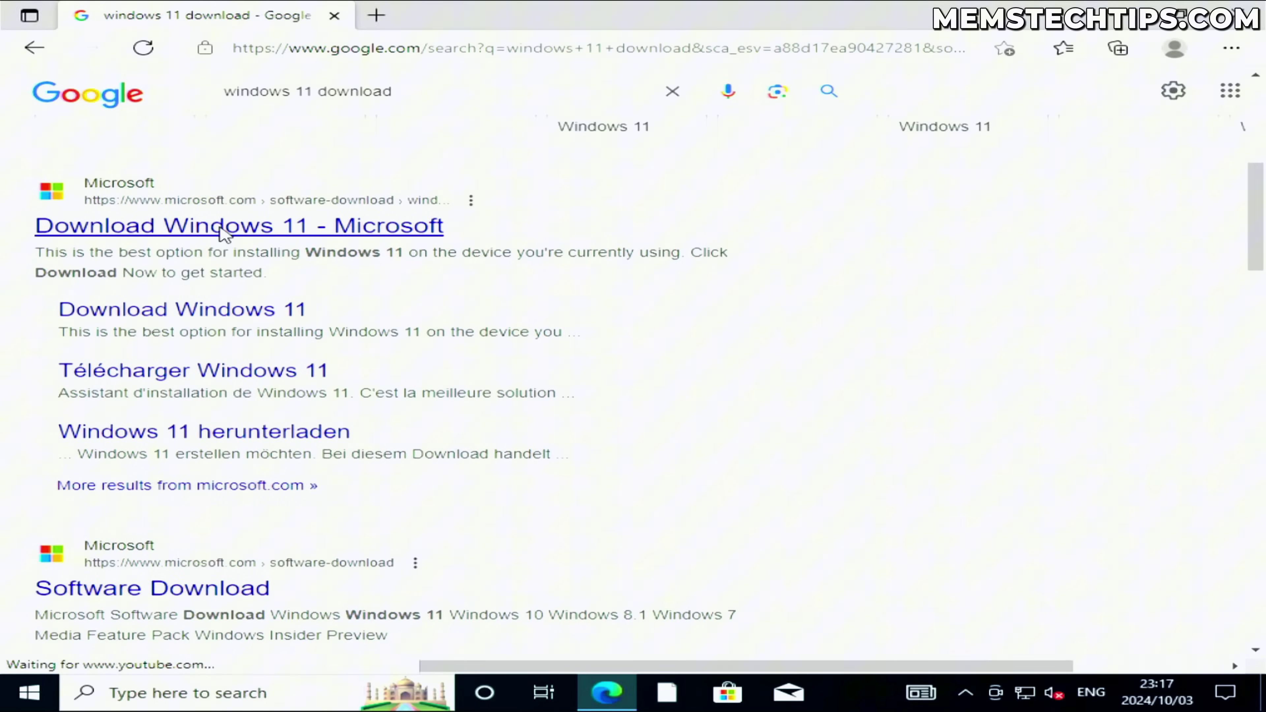
{"action": "left_click", "coordinate": [263, 231]}
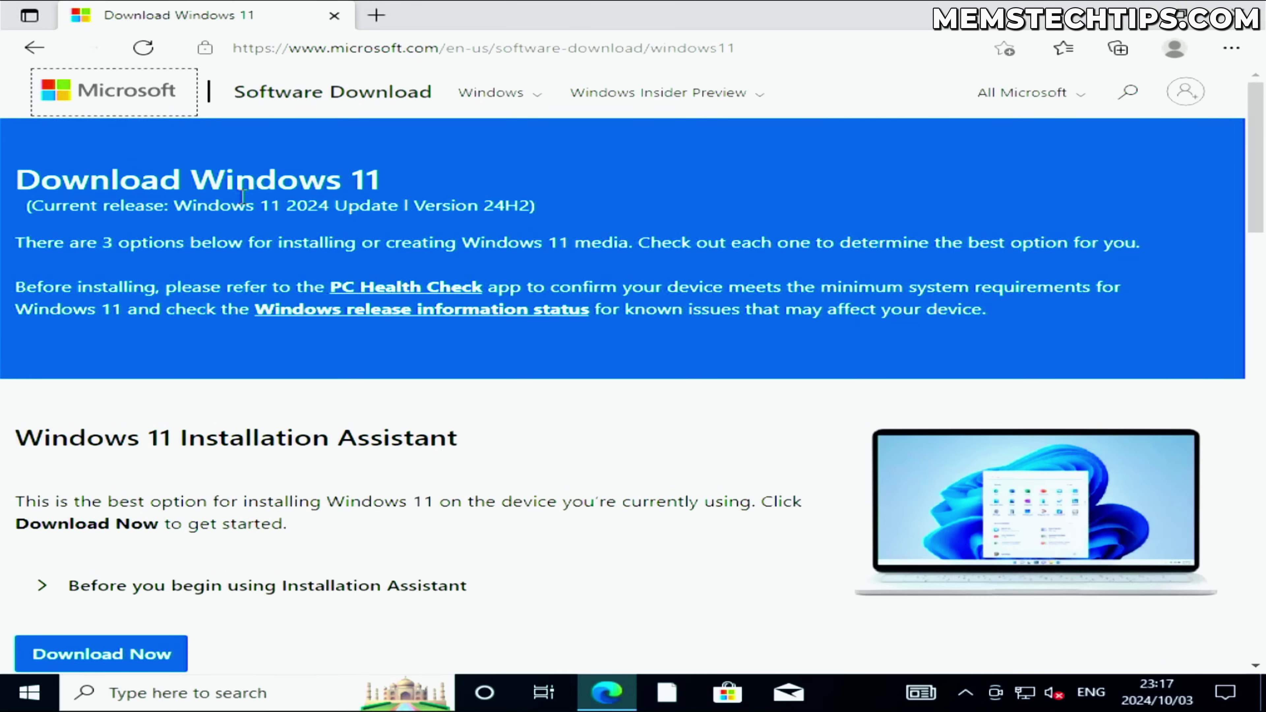
Step: Select the Windows 11 multi-edition x64 ISO and request its download
{"action": "scroll", "coordinate": [452, 192], "scroll_direction": "down", "scroll_amount": 10}
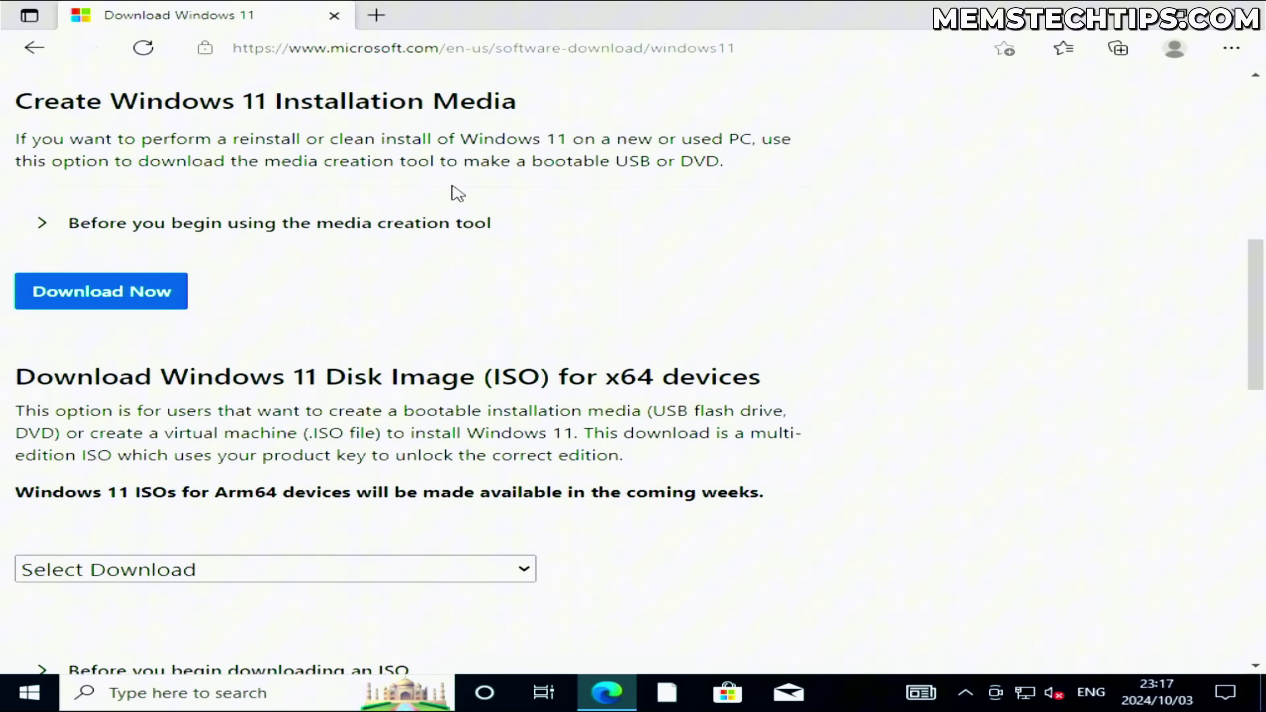
{"action": "scroll", "coordinate": [452, 191], "scroll_direction": "down", "scroll_amount": 3}
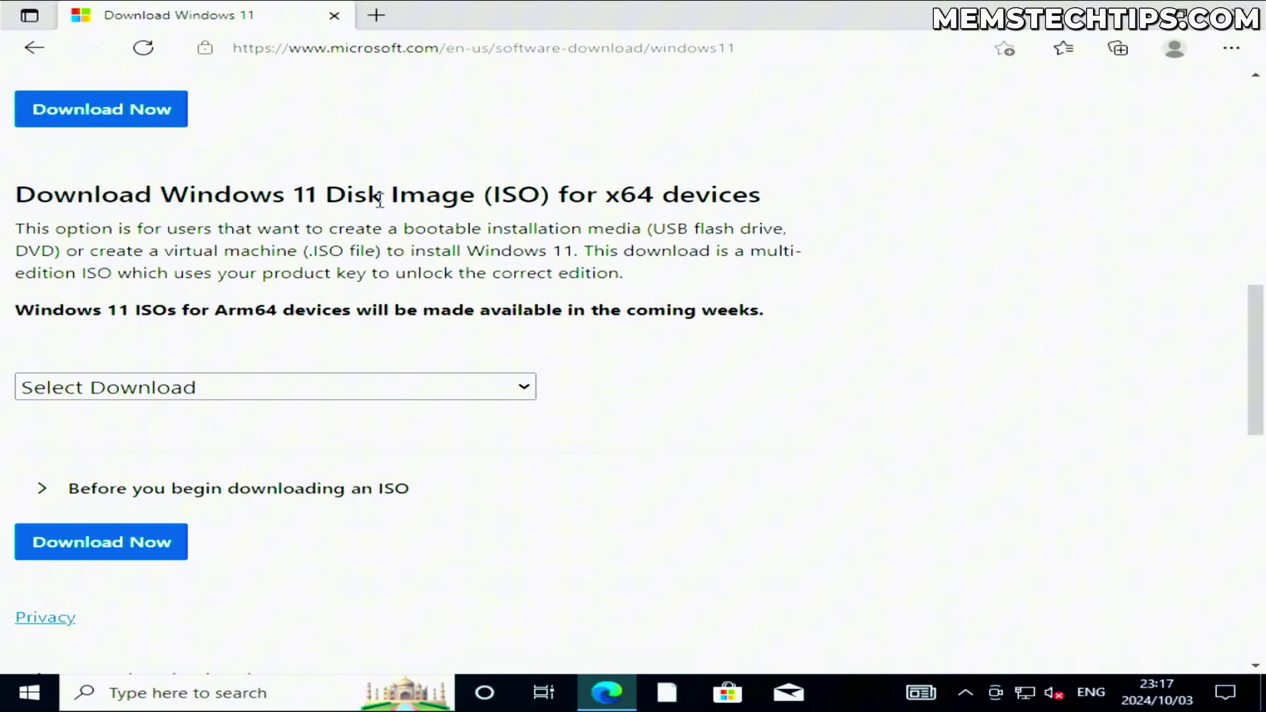
{"action": "left_click", "coordinate": [181, 394]}
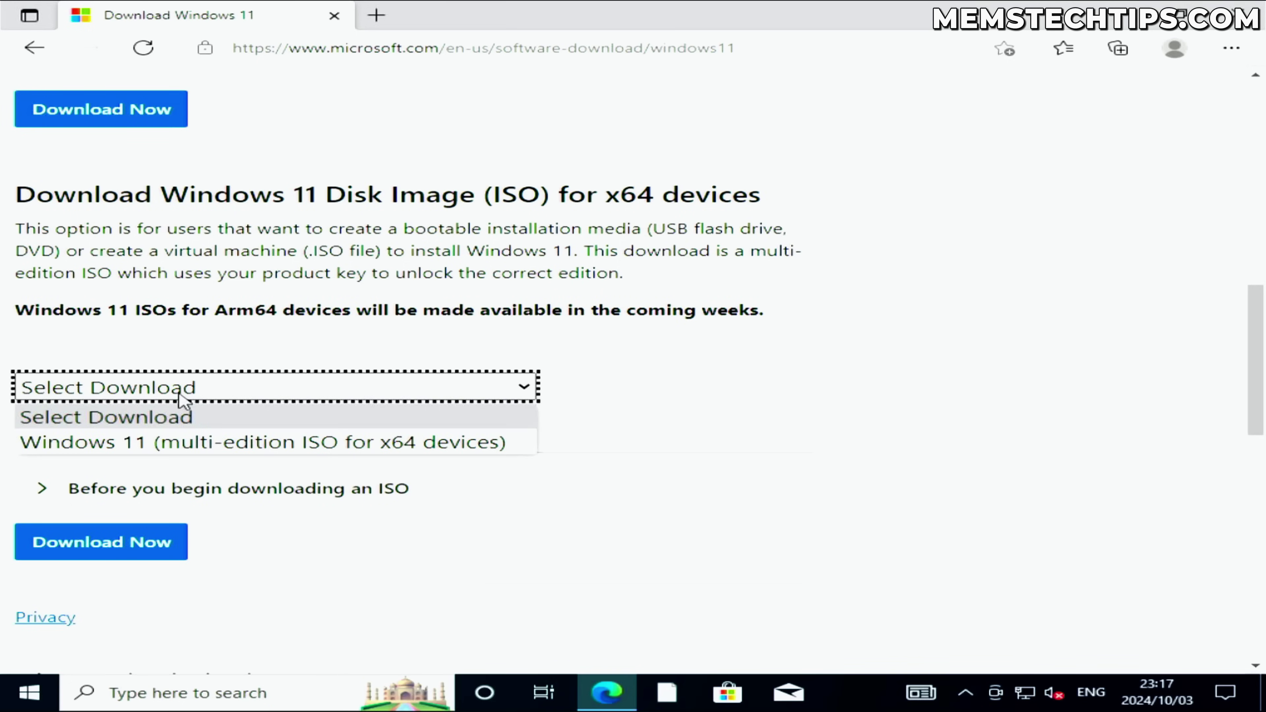
{"action": "left_click", "coordinate": [134, 443]}
{"action": "scroll", "coordinate": [386, 394], "scroll_direction": "down", "scroll_amount": 3}
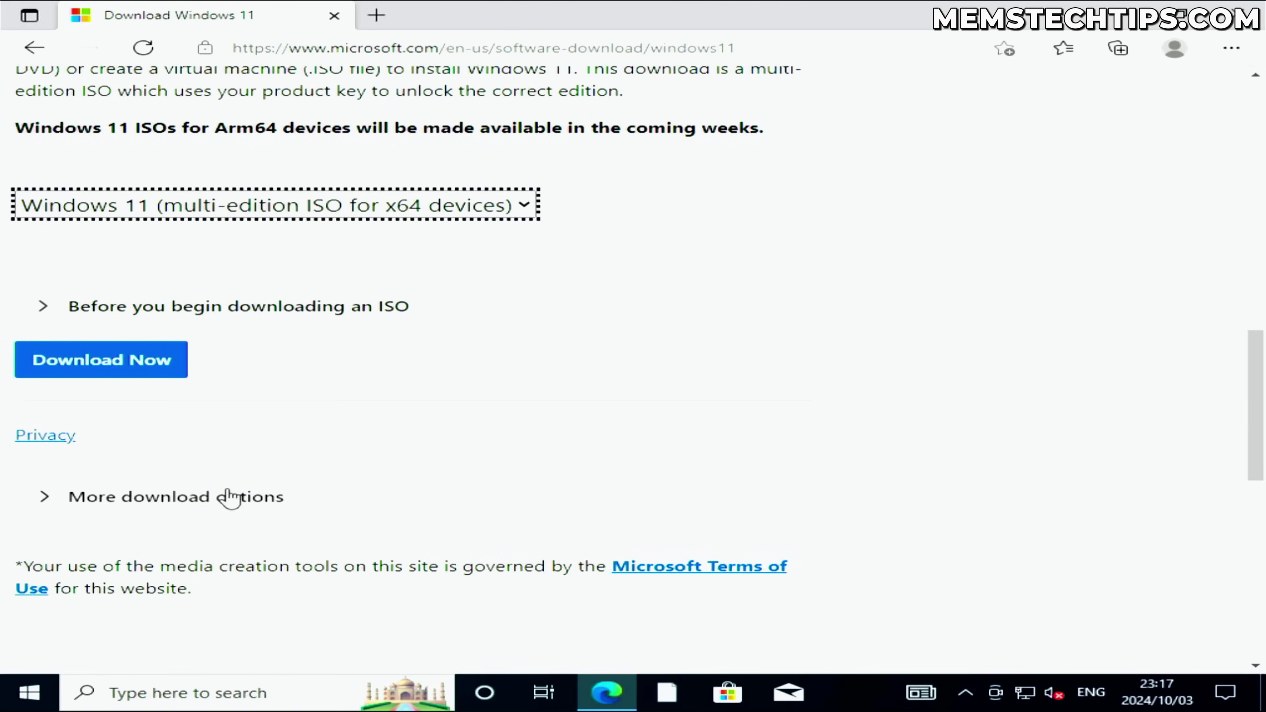
{"action": "left_click", "coordinate": [135, 371]}
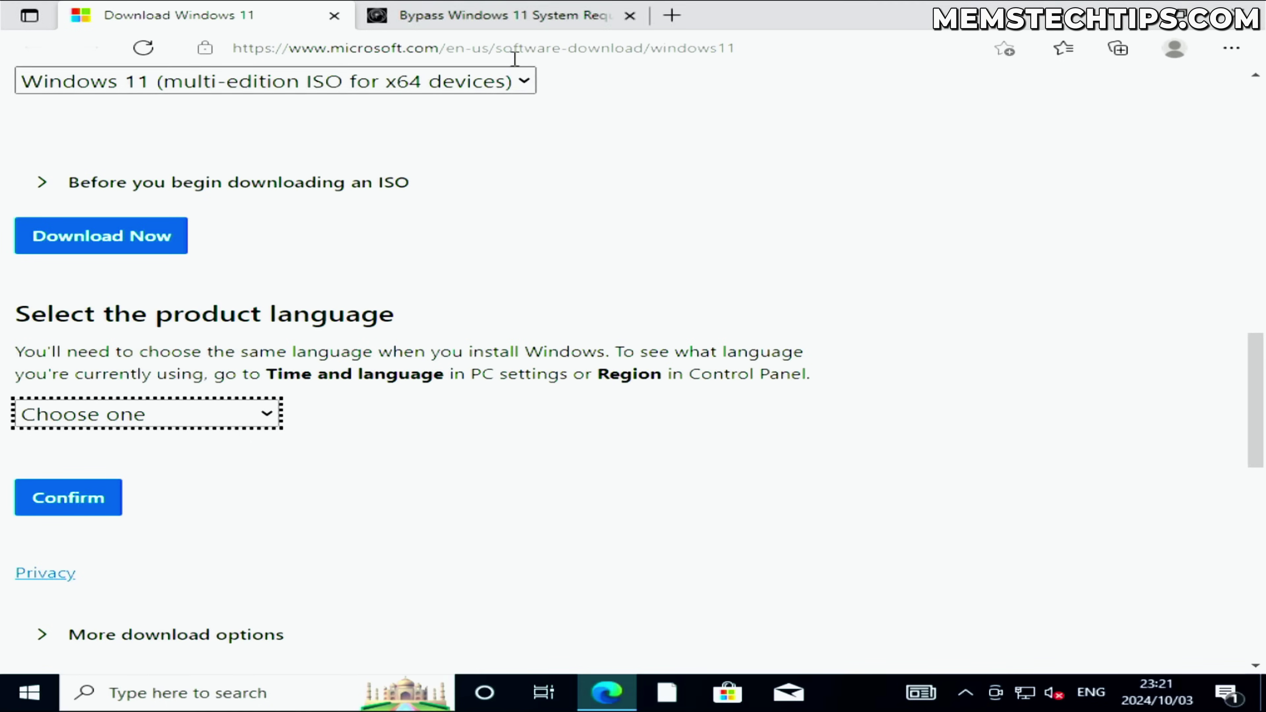
Step: Copy the Get-WinSystemLocale command from the bypass guide, then bring up the Win+X system tools menu
{"action": "left_click", "coordinate": [521, 21]}
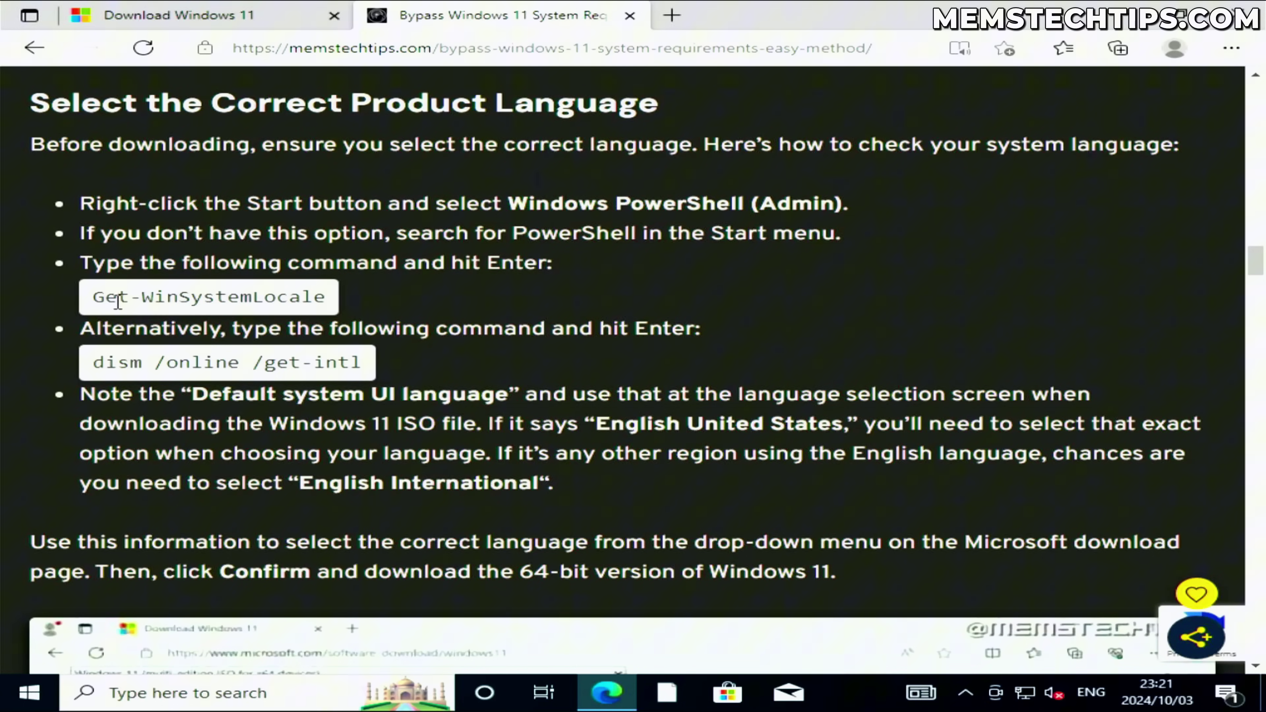
{"action": "left_click_drag", "start_coordinate": [97, 296], "coordinate": [327, 297]}
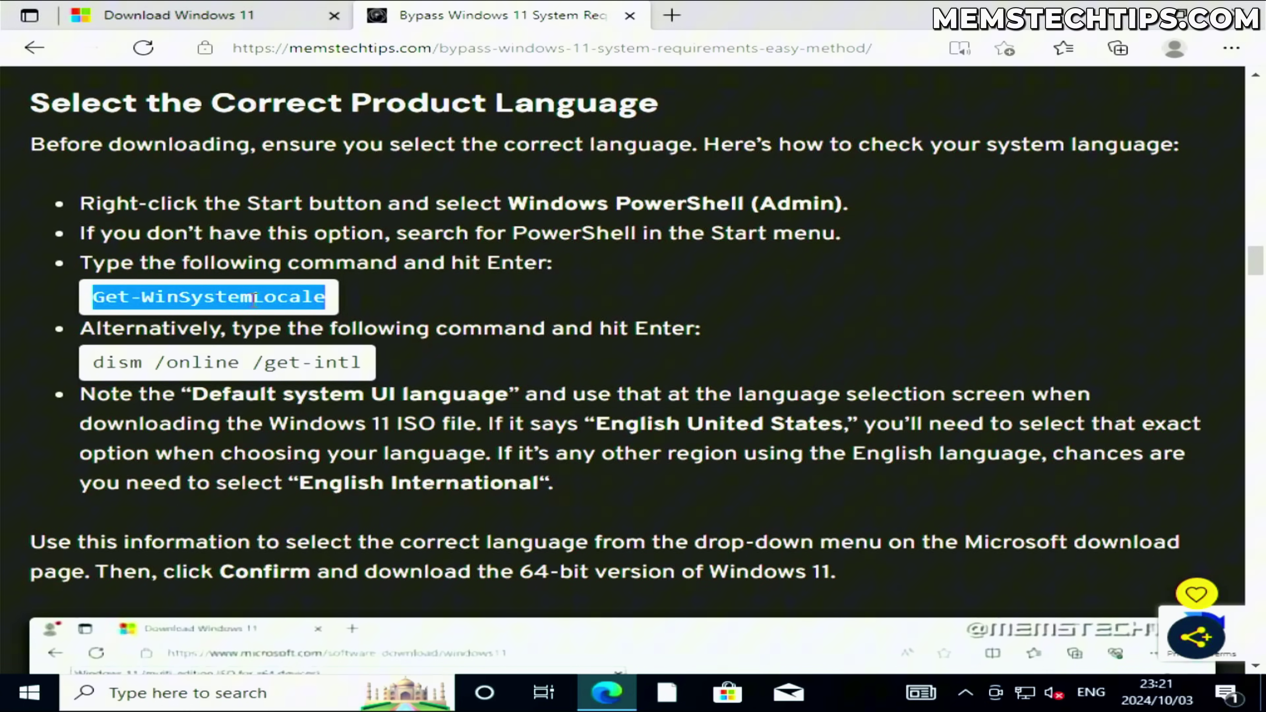
{"action": "right_click", "coordinate": [254, 300]}
{"action": "left_click", "coordinate": [307, 329]}
{"action": "right_click", "coordinate": [30, 693]}
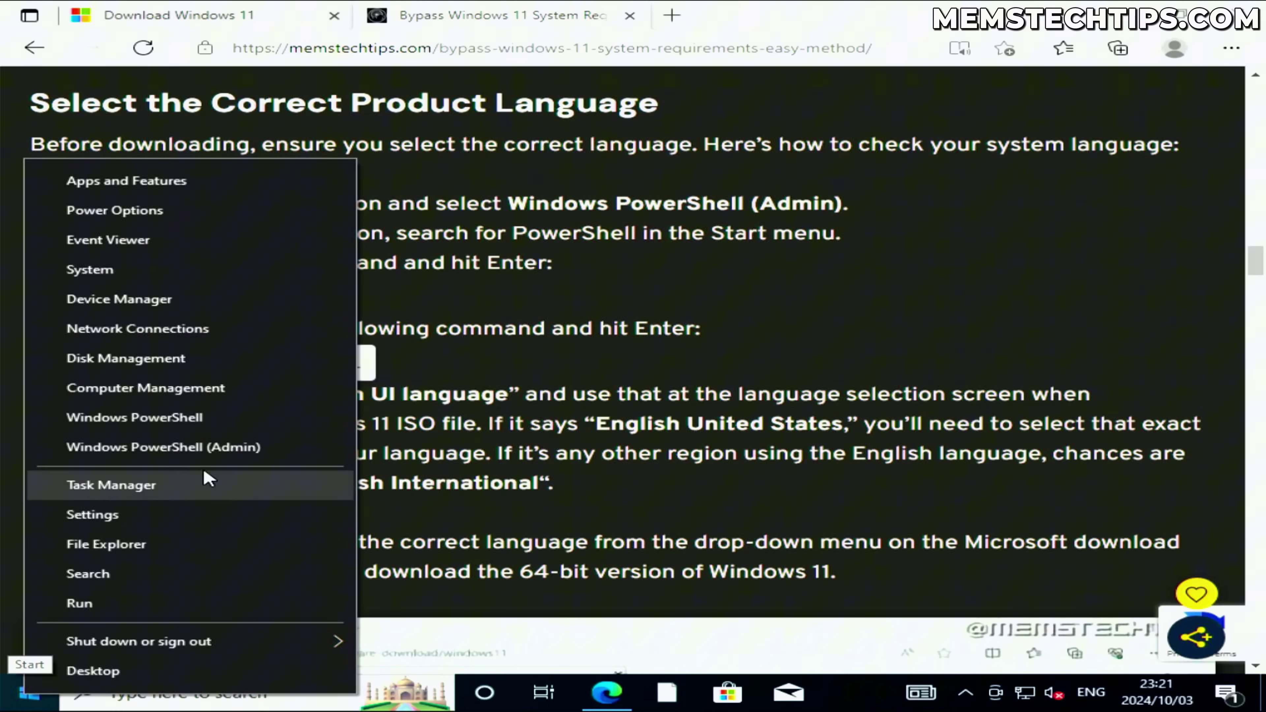
Step: Start PowerShell as administrator and run the pasted Get-WinSystemLocale command
{"action": "left_click", "coordinate": [198, 449]}
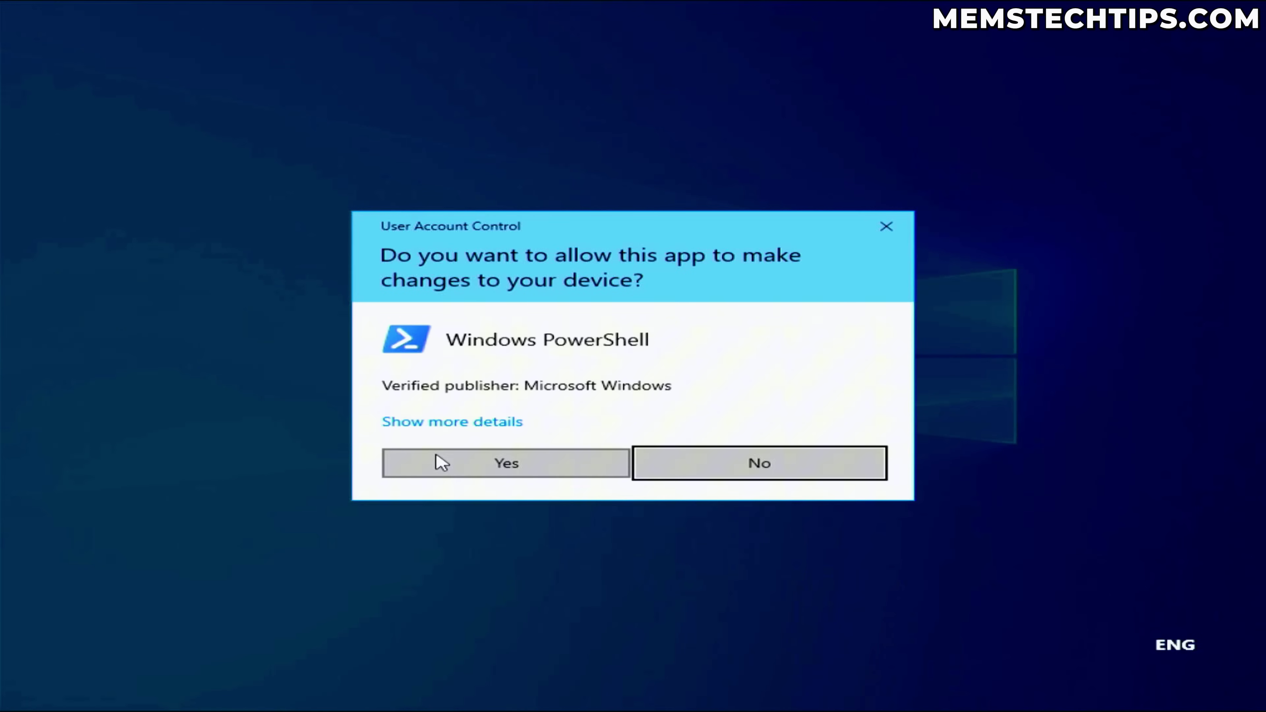
{"action": "left_click", "coordinate": [480, 464]}
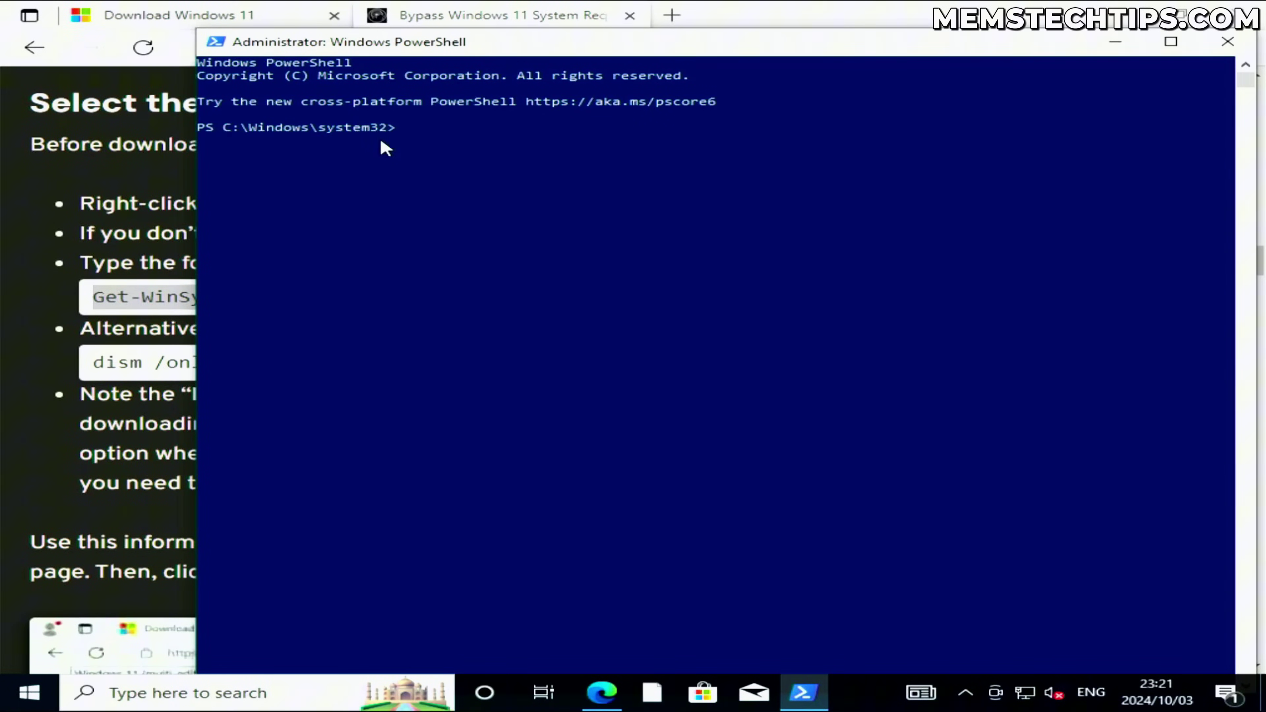
{"action": "right_click", "coordinate": [418, 132]}
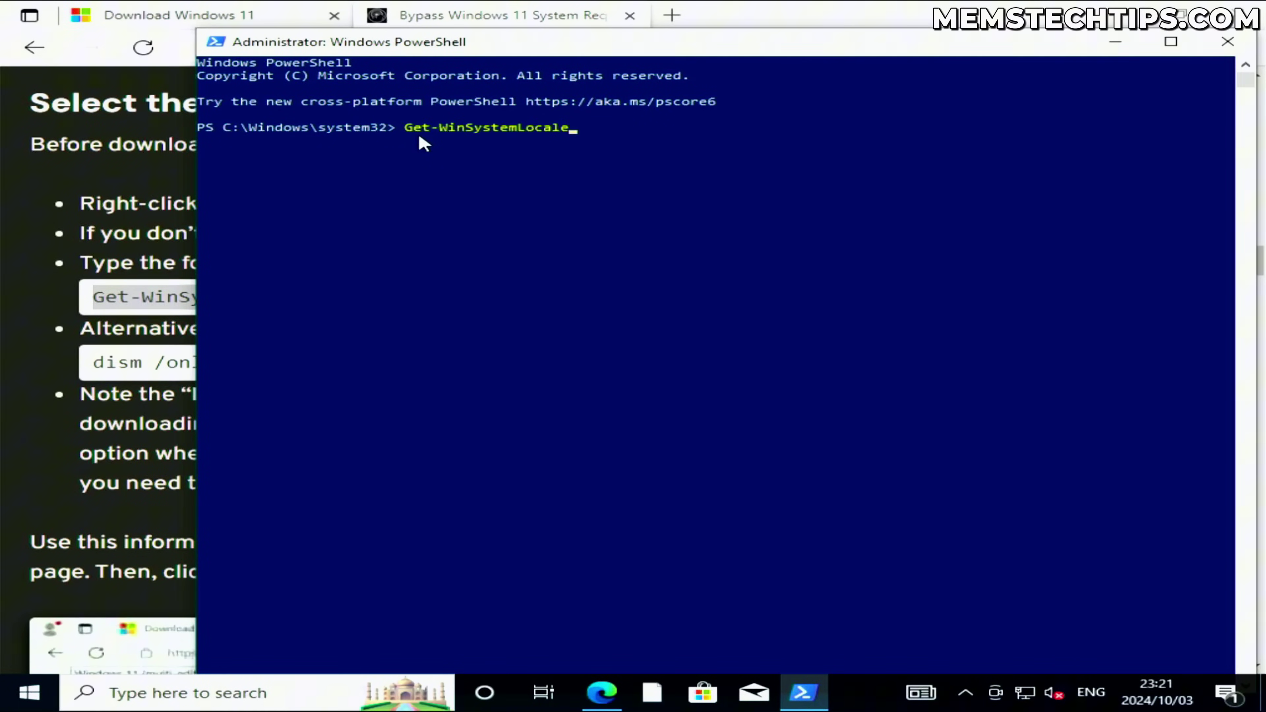
{"action": "key", "text": "Return"}
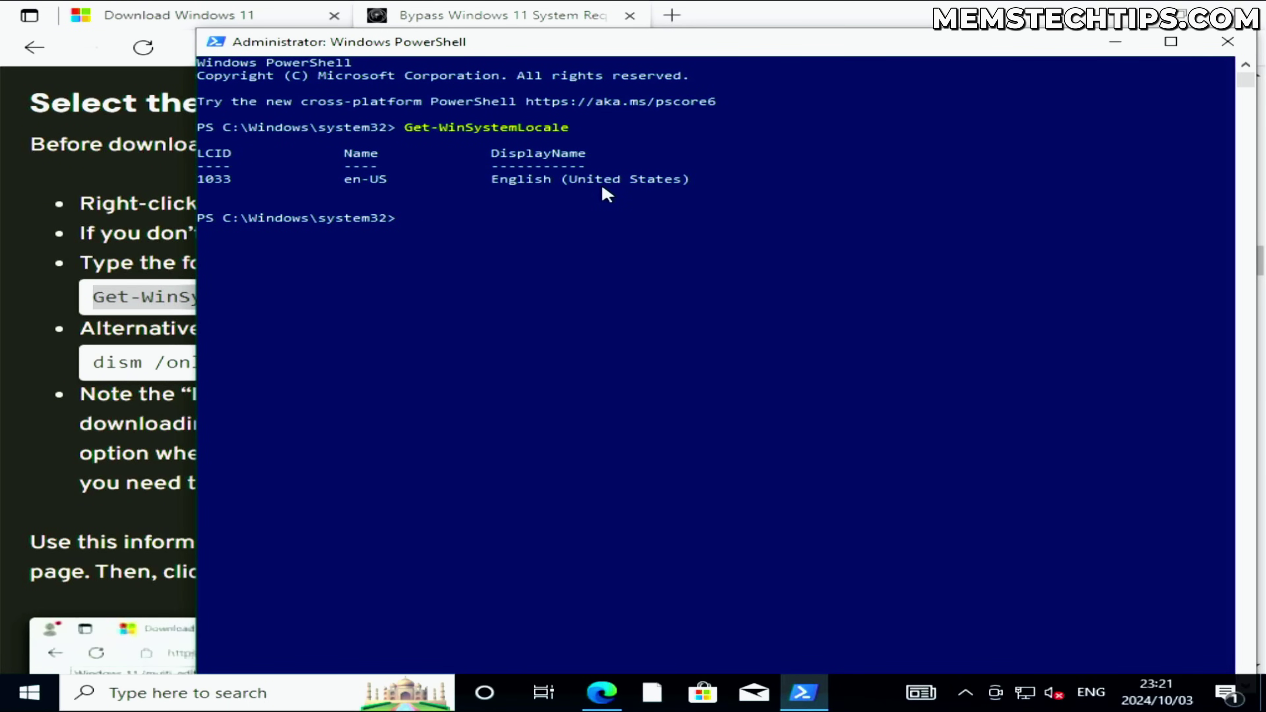
Step: Copy dism /online /get-intl from the guide and run it in PowerShell, confirming en-US
{"action": "left_click", "coordinate": [451, 26]}
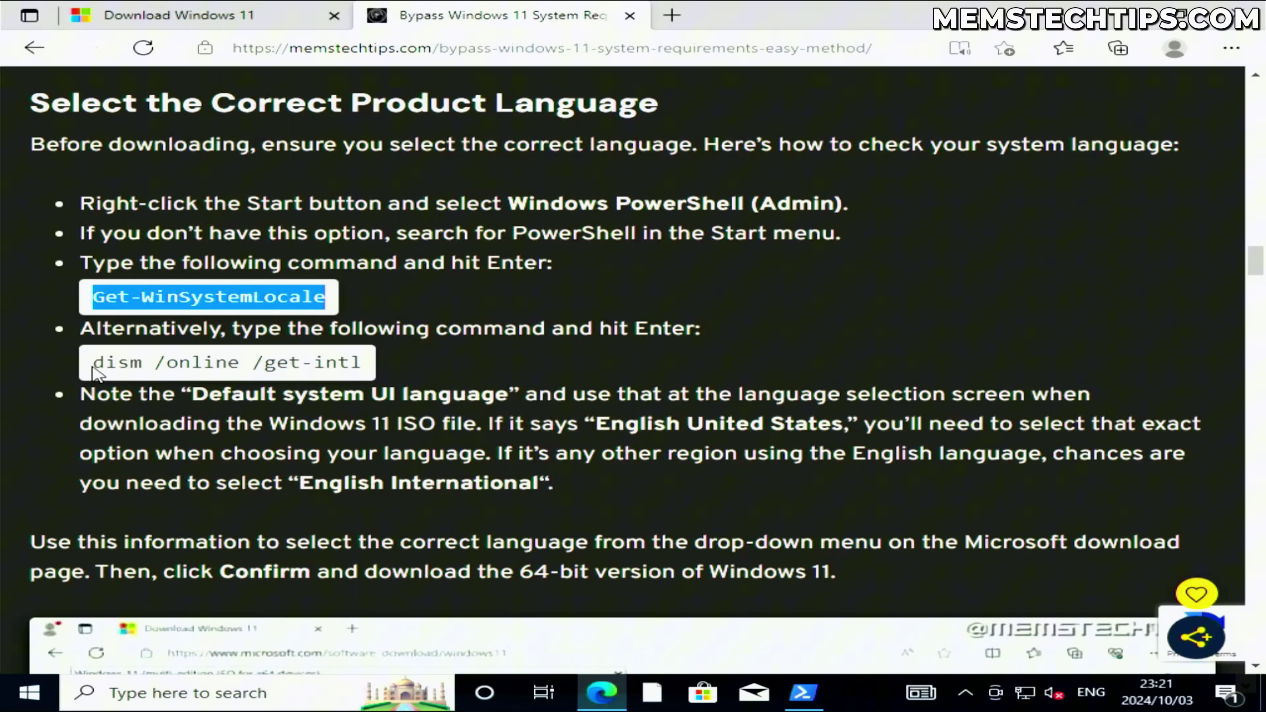
{"action": "left_click_drag", "start_coordinate": [92, 364], "coordinate": [360, 363]}
{"action": "right_click", "coordinate": [343, 364]}
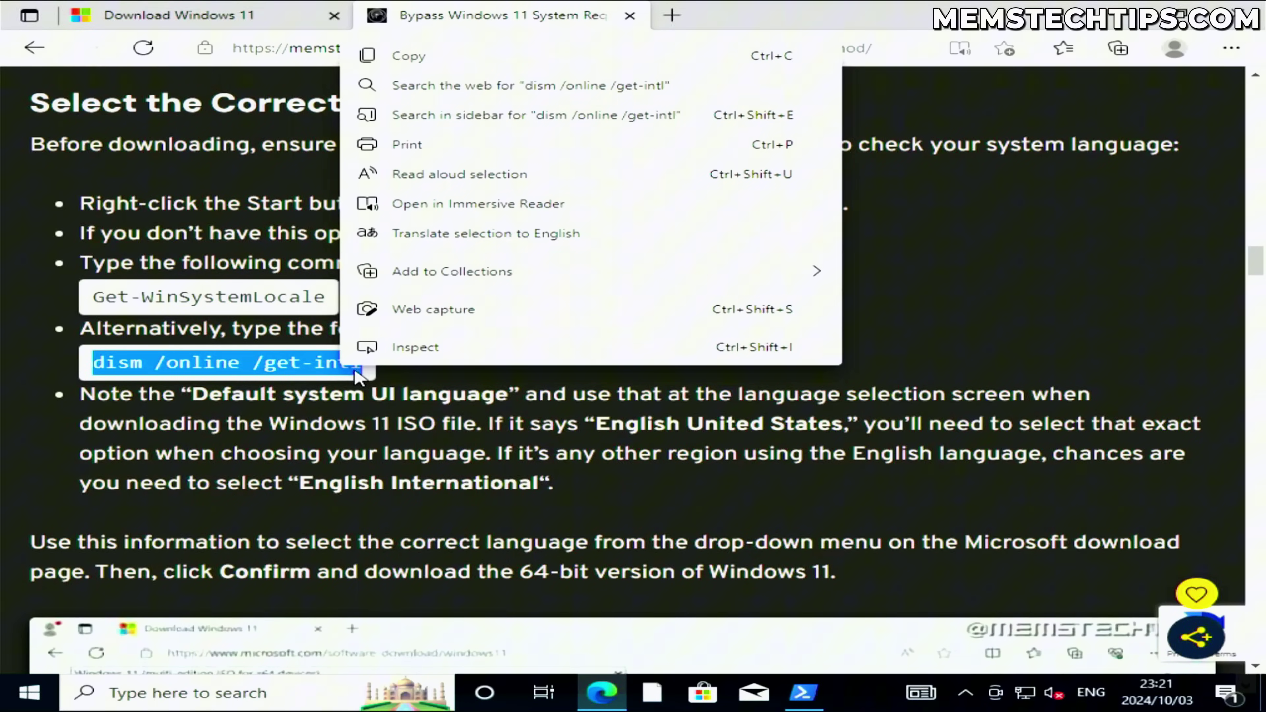
{"action": "left_click", "coordinate": [416, 54]}
{"action": "left_click", "coordinate": [802, 694]}
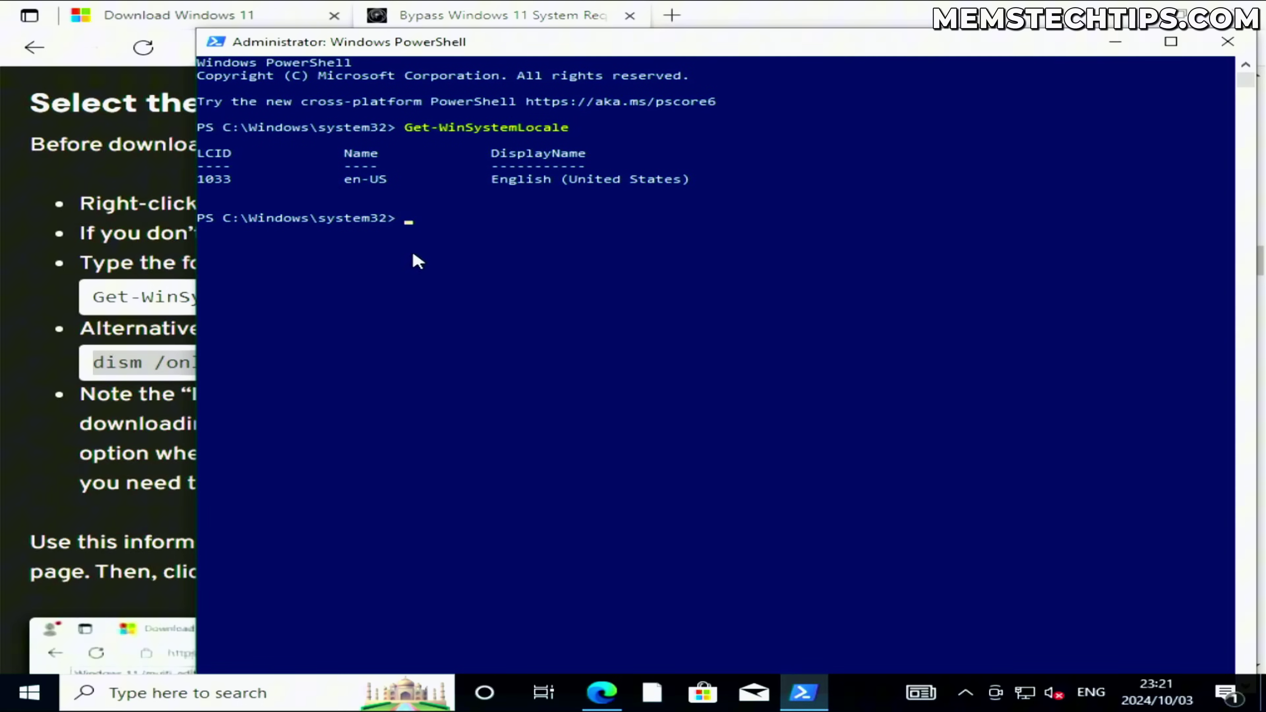
{"action": "right_click", "coordinate": [423, 242]}
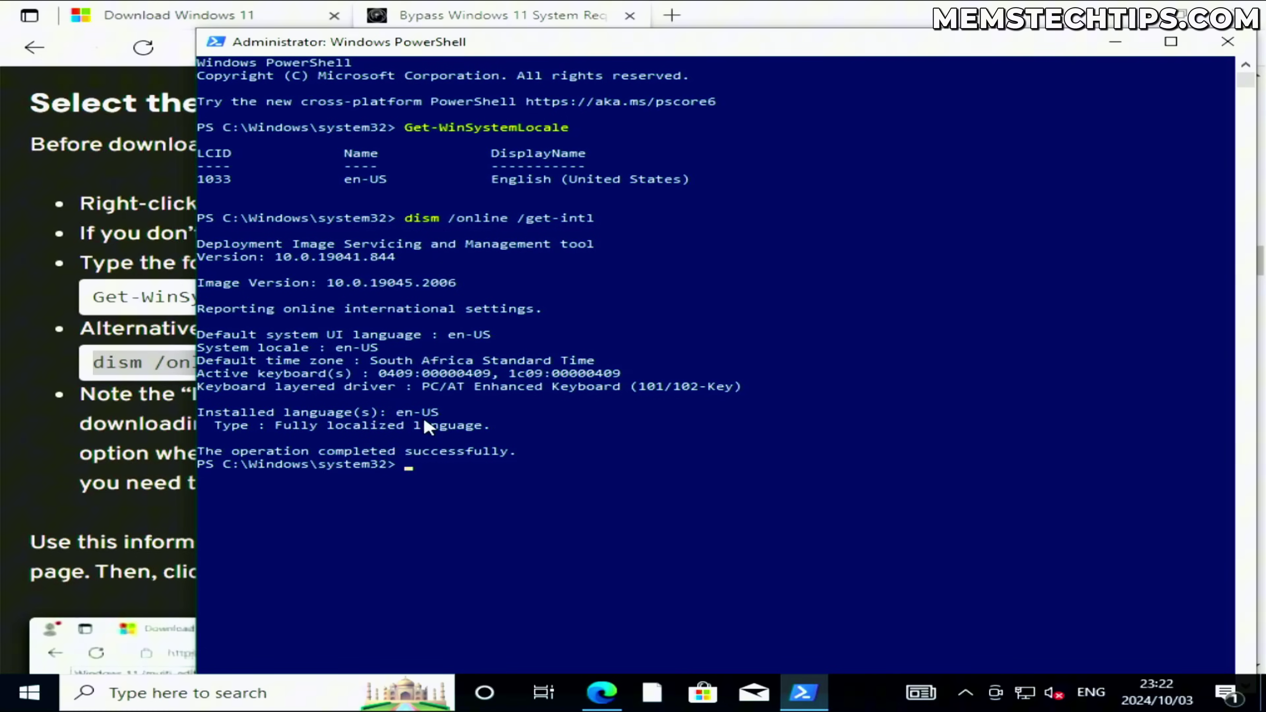
Step: Pick English (United States), confirm, and download the 64-bit Win11_24H2_English_x64.iso
{"action": "left_click", "coordinate": [206, 16]}
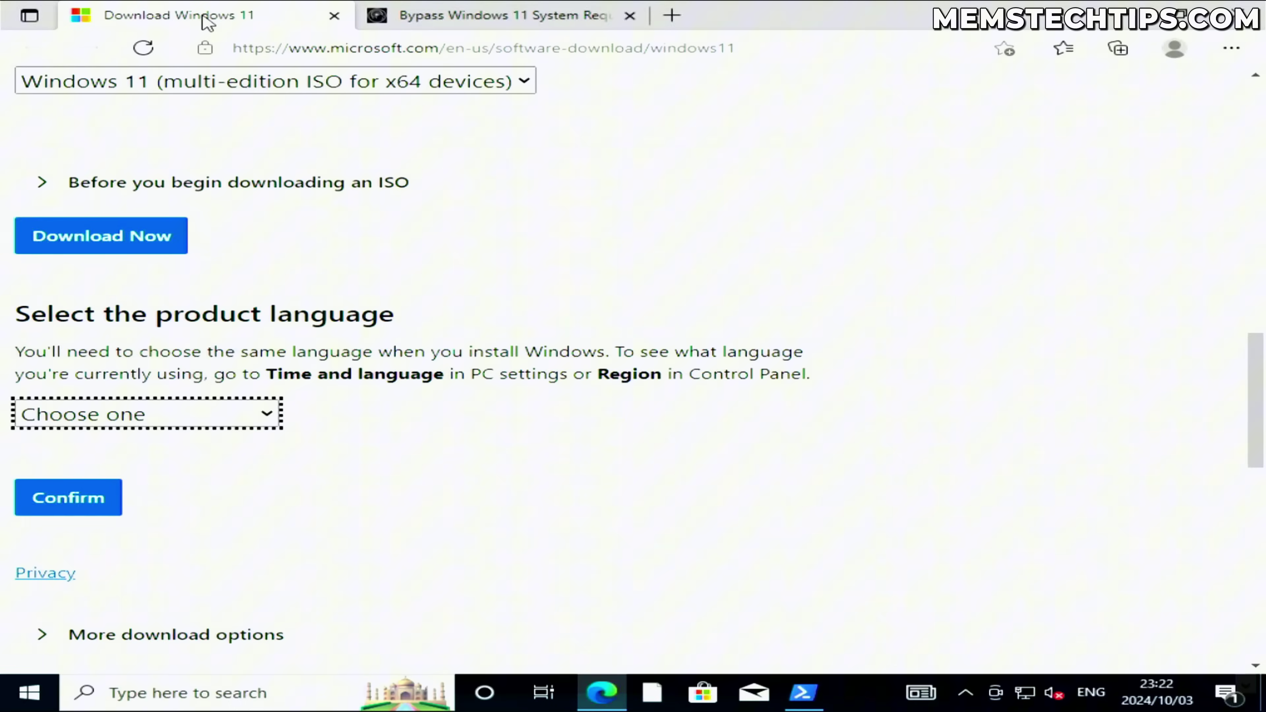
{"action": "left_click", "coordinate": [220, 408]}
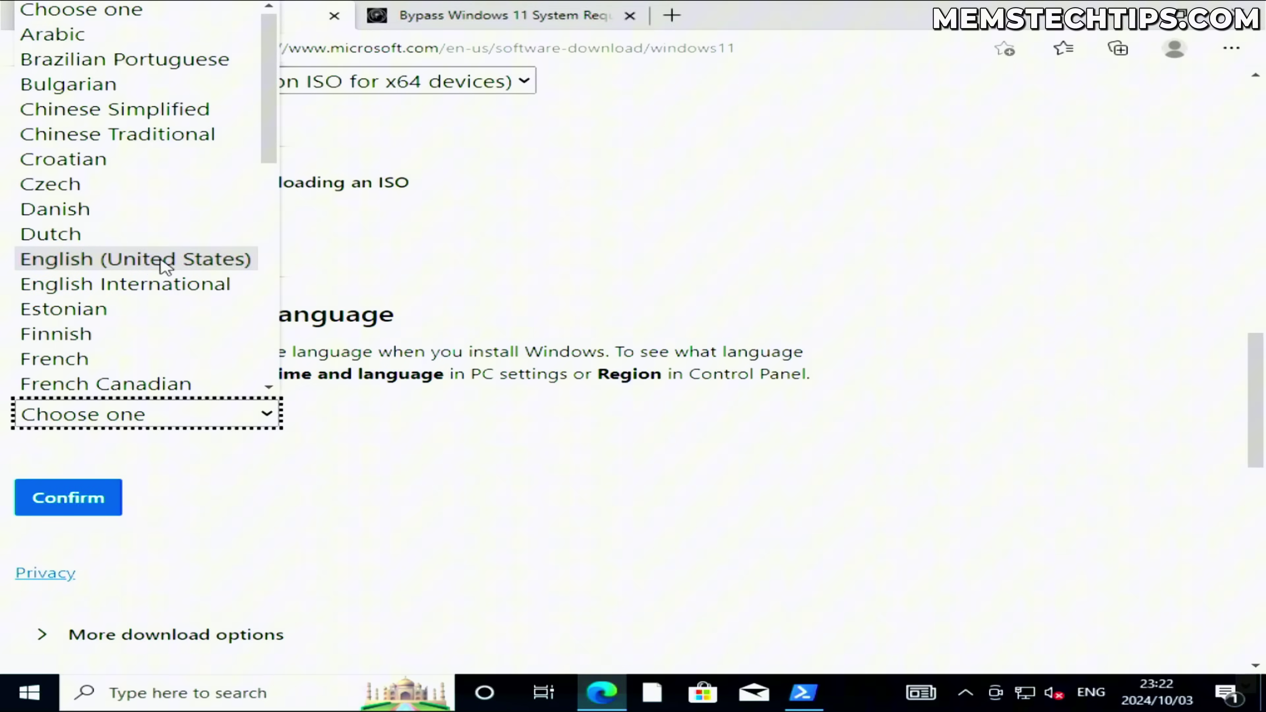
{"action": "left_click", "coordinate": [134, 262]}
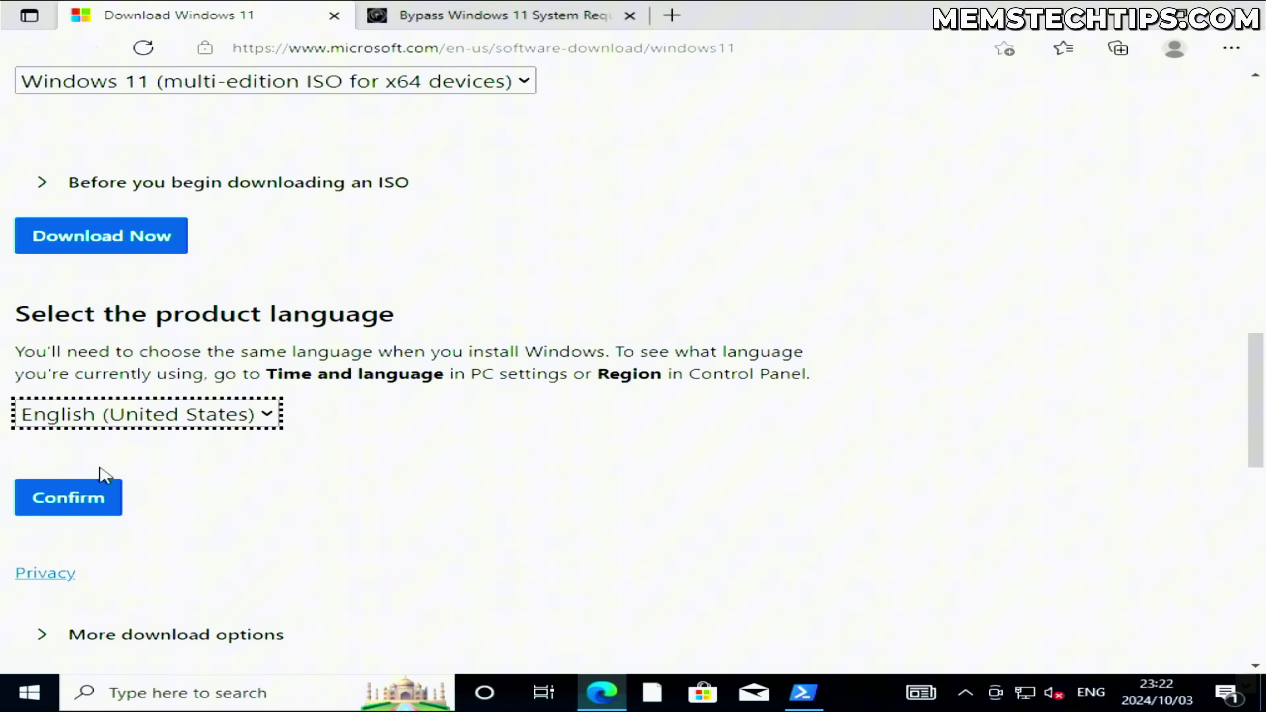
{"action": "left_click", "coordinate": [97, 496]}
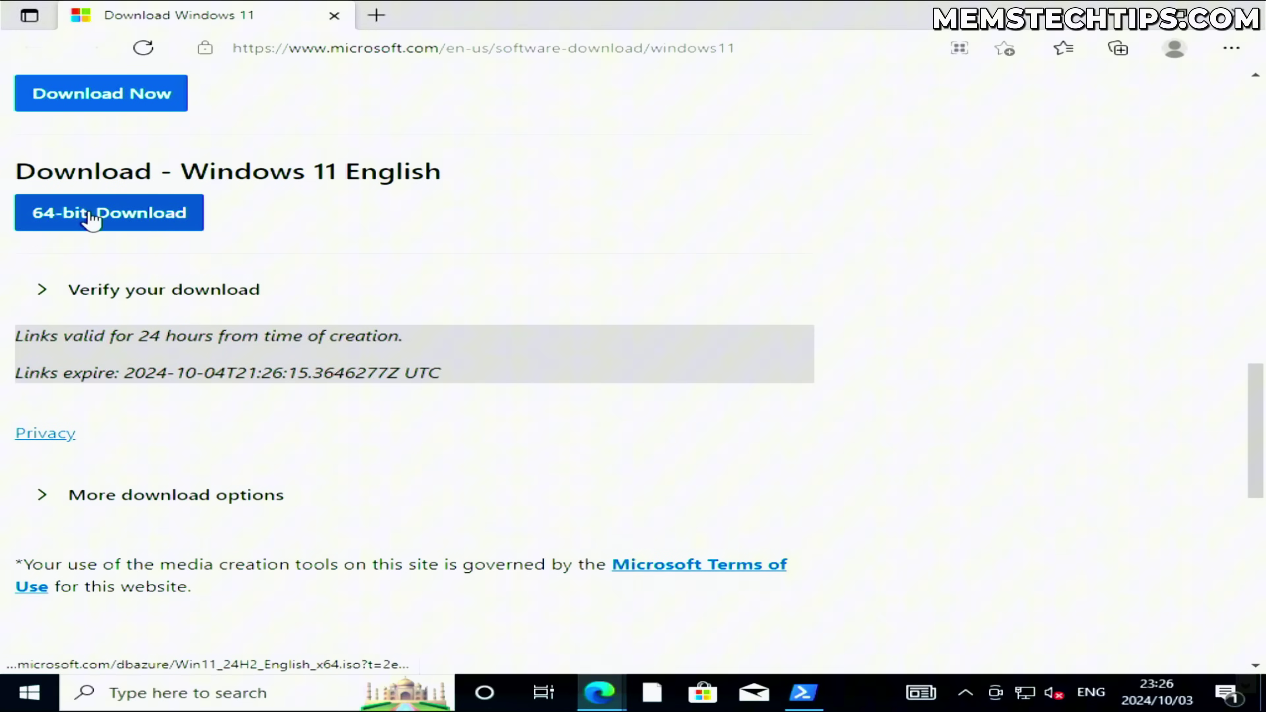
{"action": "left_click", "coordinate": [119, 217]}
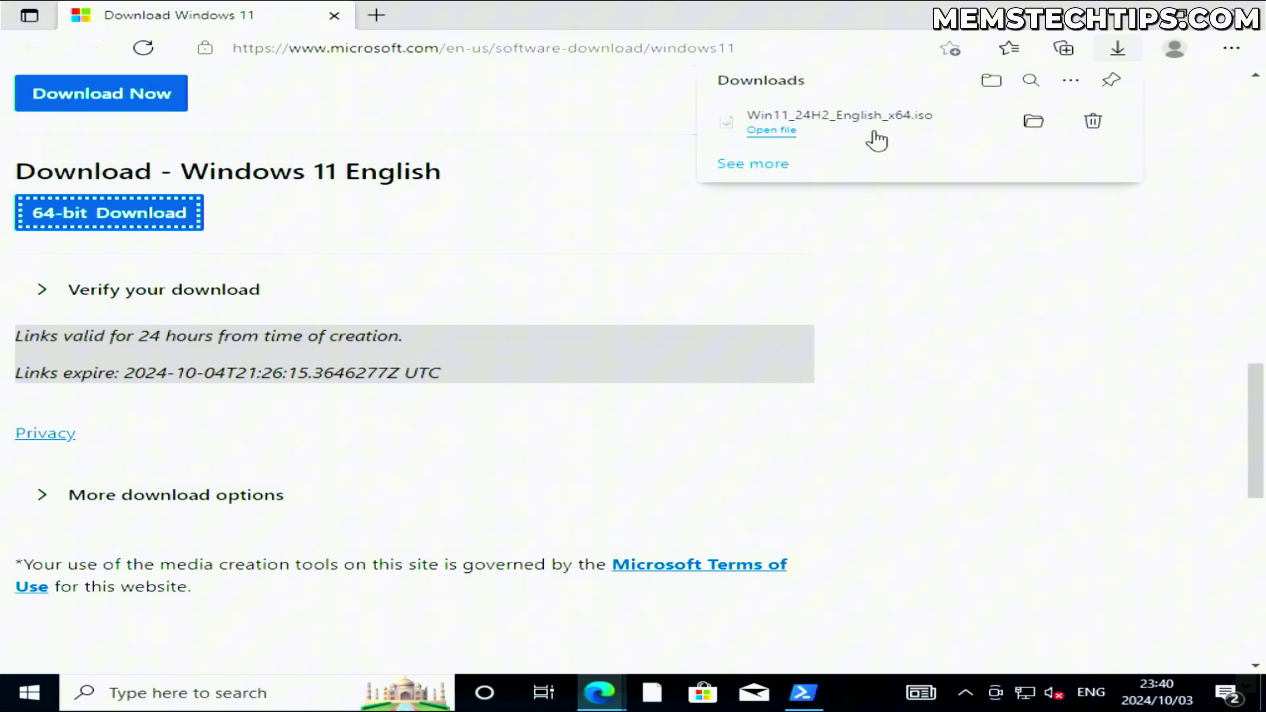
Step: Mount the downloaded Win11 ISO and check This PC for DVD Drive (D:) CCCOMA_X64FRE_EN-US_DV9
{"action": "left_click", "coordinate": [1035, 127]}
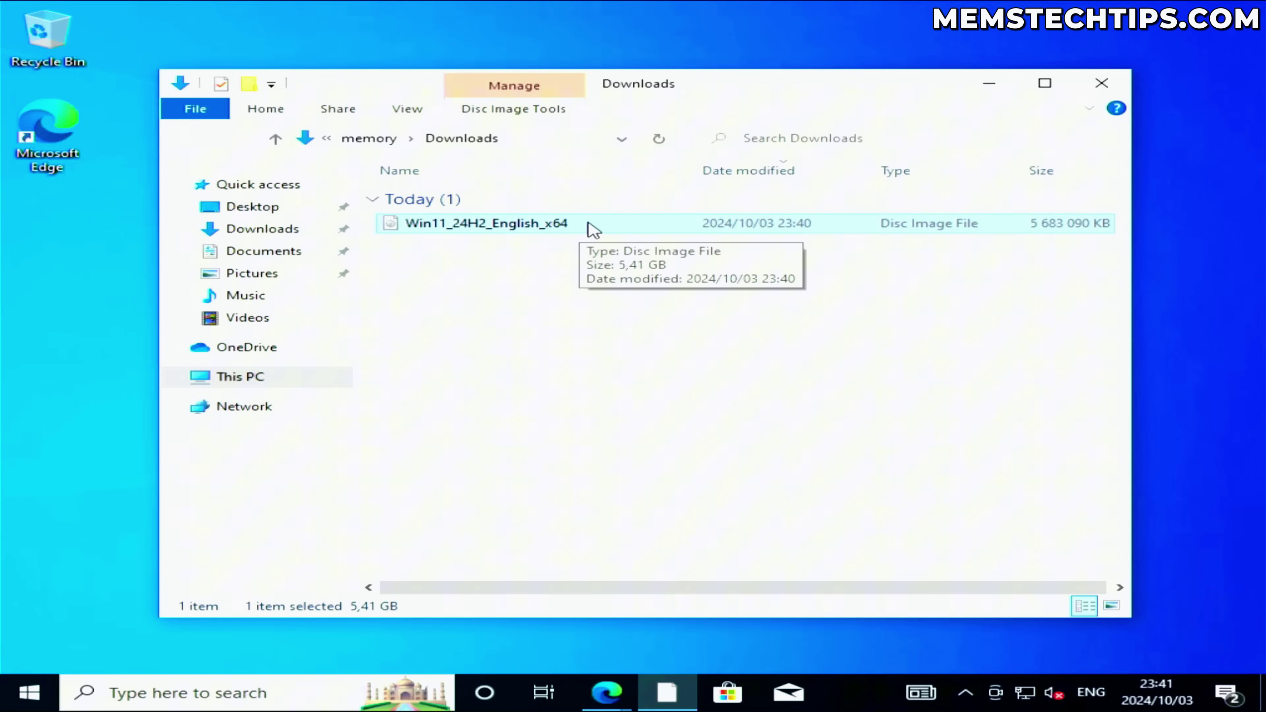
{"action": "right_click", "coordinate": [592, 230]}
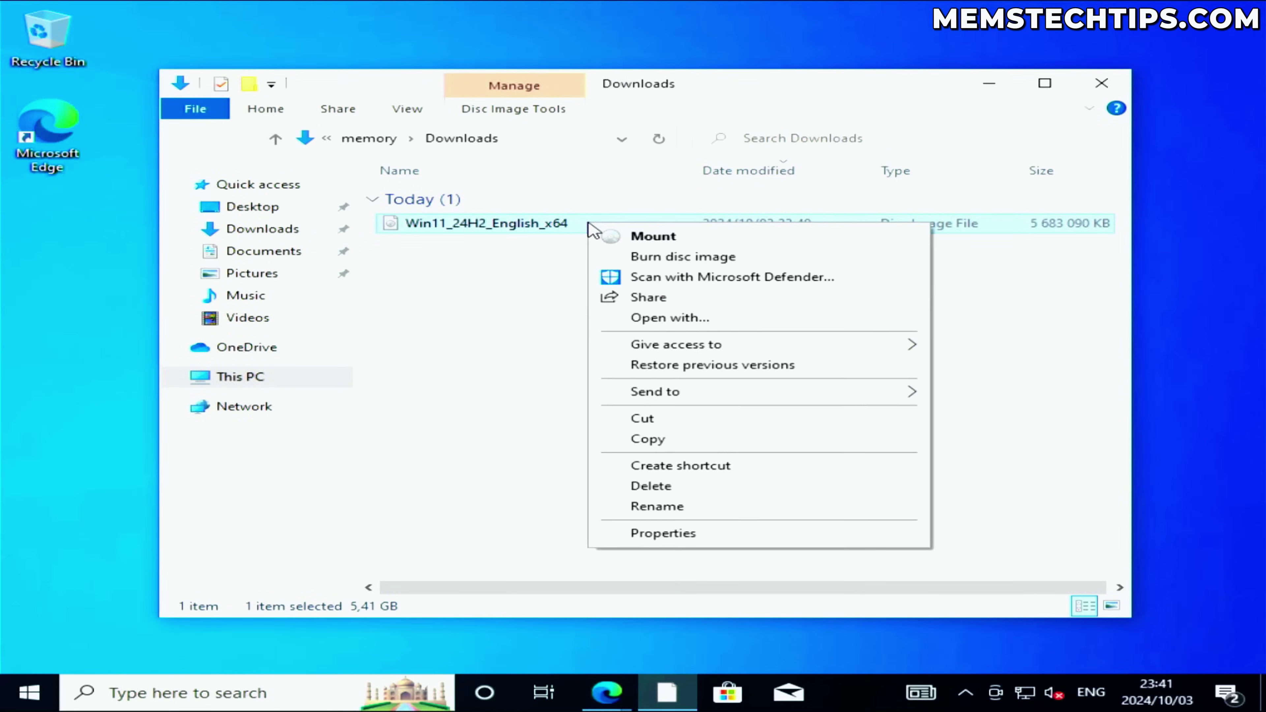
{"action": "left_click", "coordinate": [677, 239]}
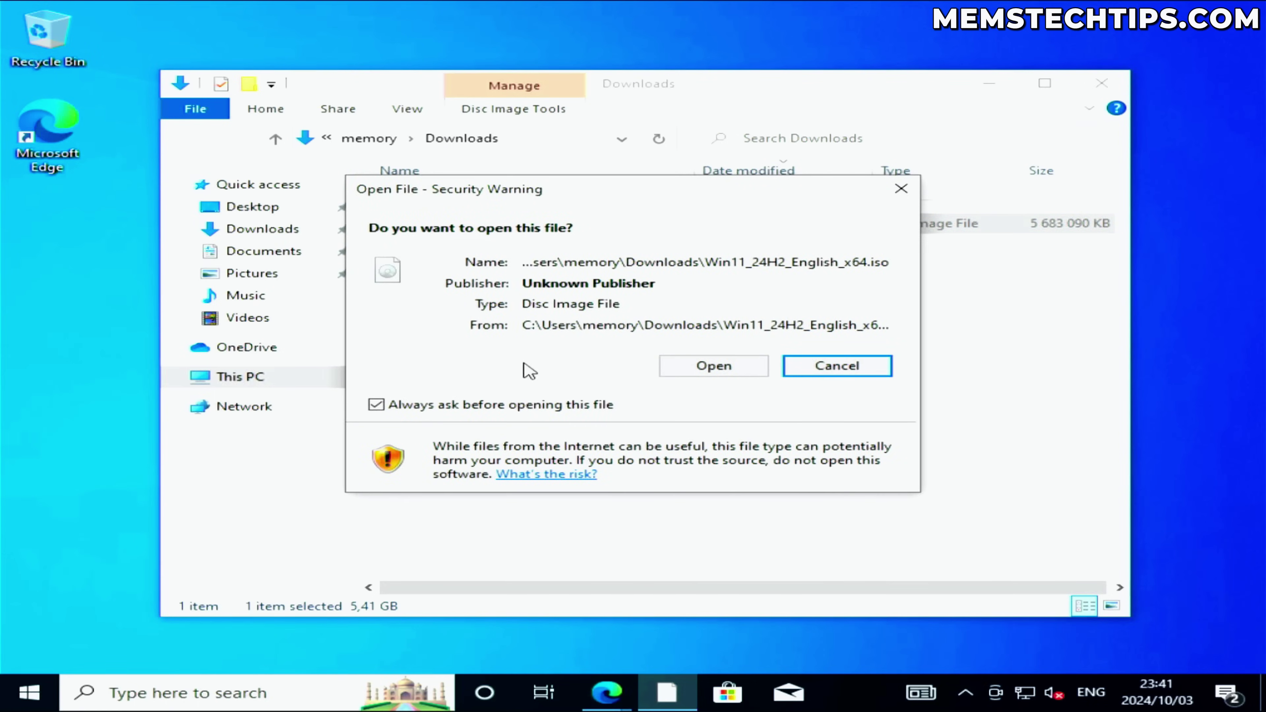
{"action": "left_click", "coordinate": [724, 366]}
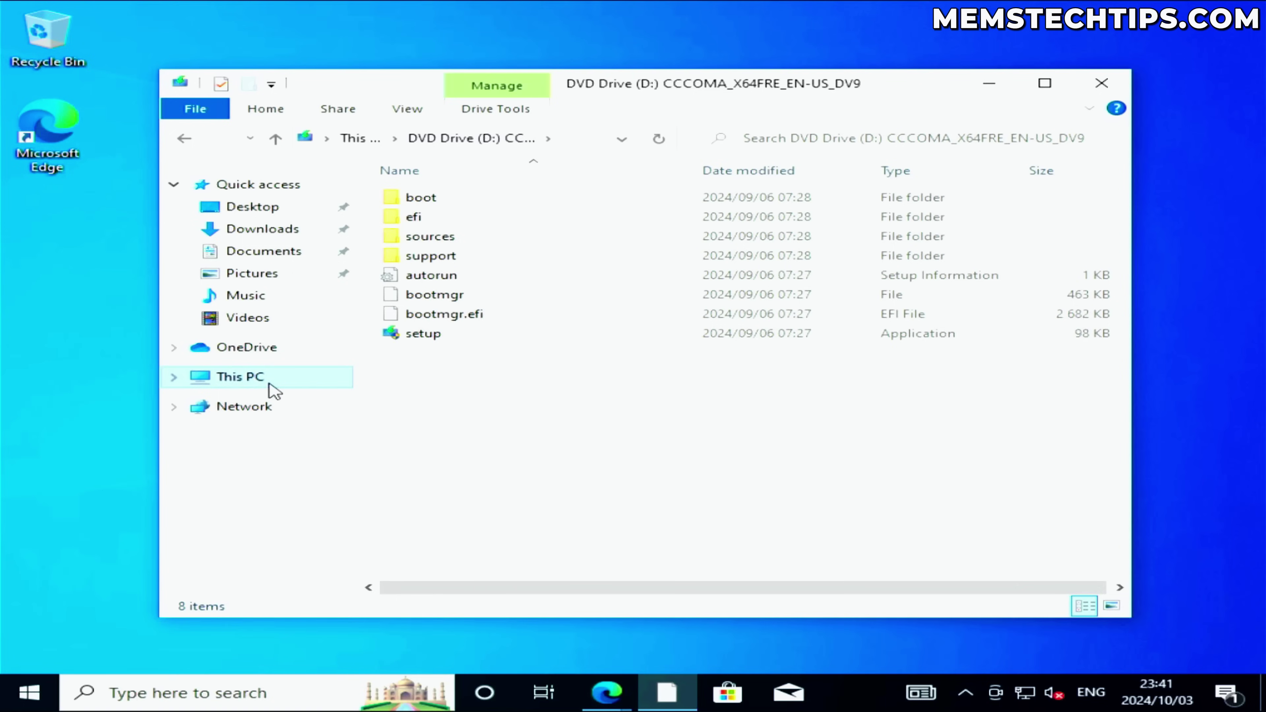
{"action": "left_click", "coordinate": [240, 377]}
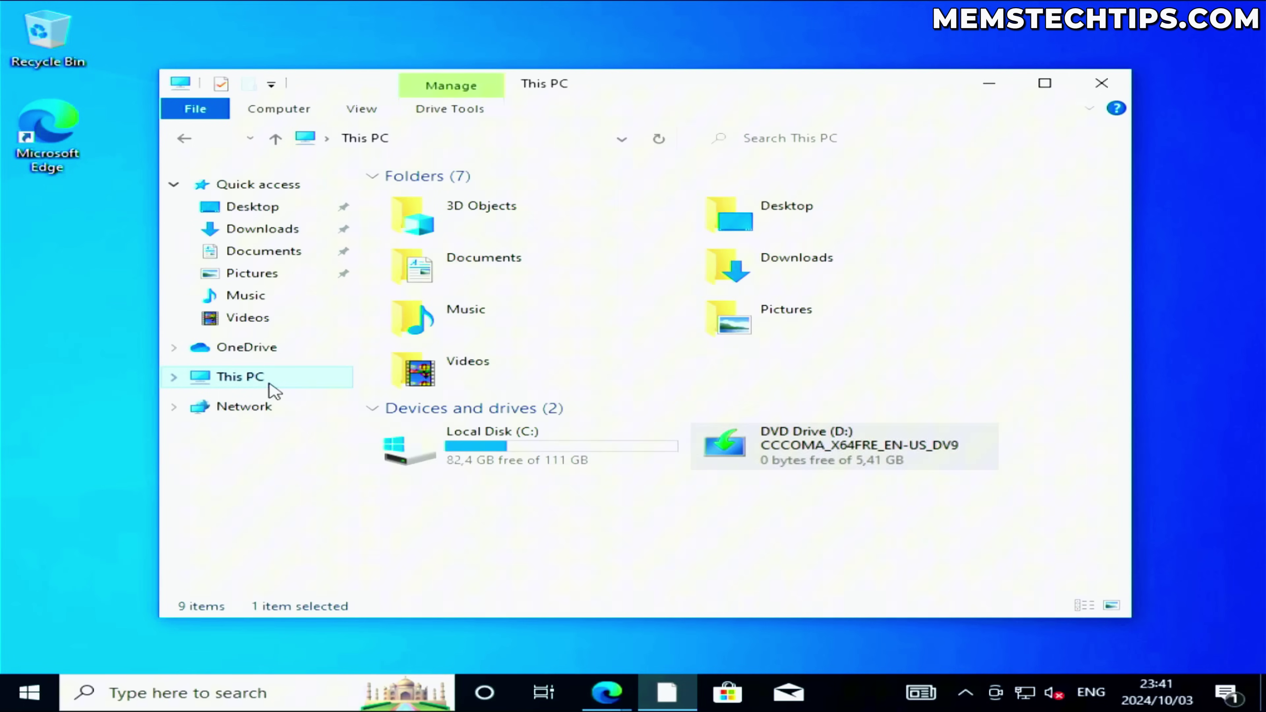
{"action": "left_click", "coordinate": [541, 448]}
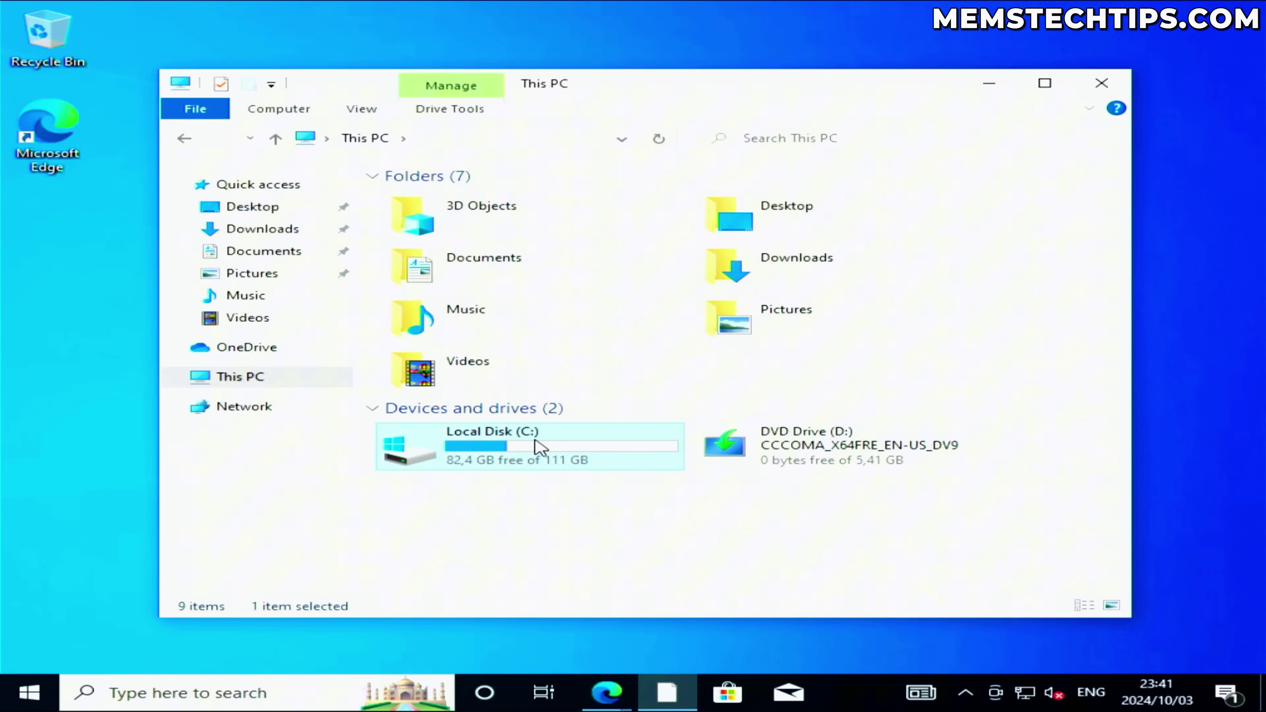
{"action": "left_click", "coordinate": [848, 445]}
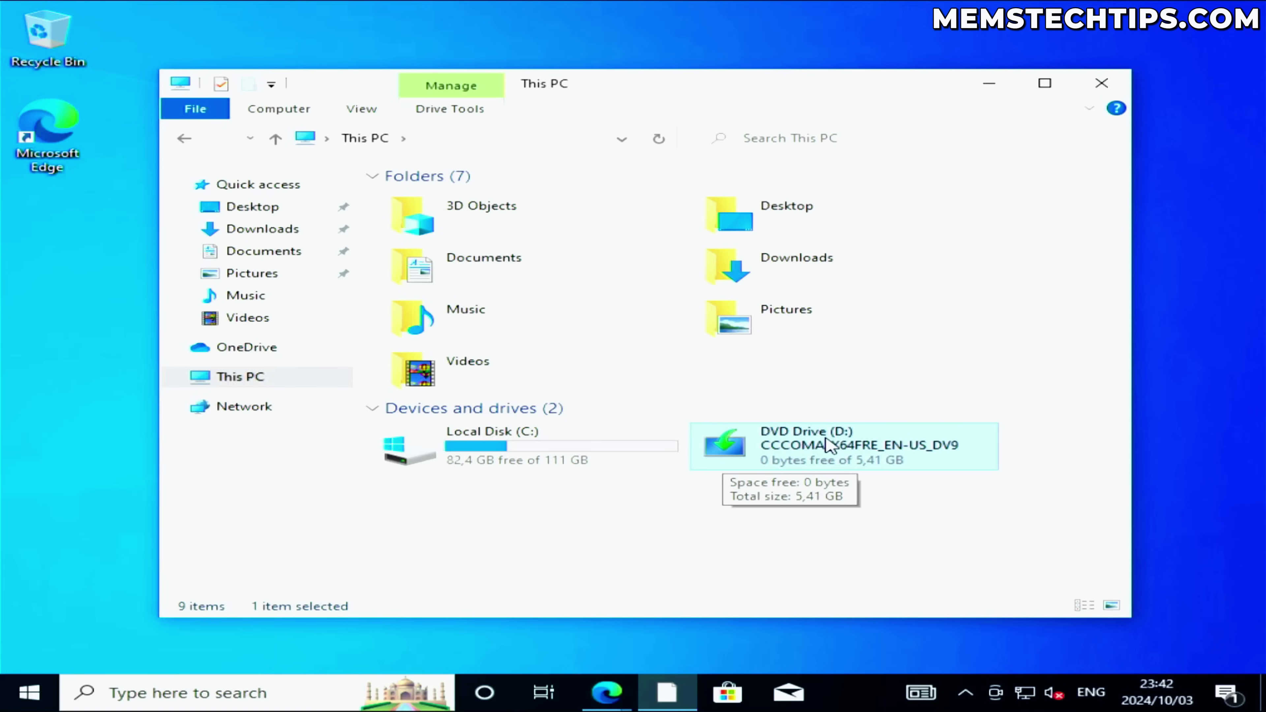
Step: Open DVD Drive (D:) to its setup file and launch an administrator Command Prompt beside it
{"action": "double_click", "coordinate": [808, 453]}
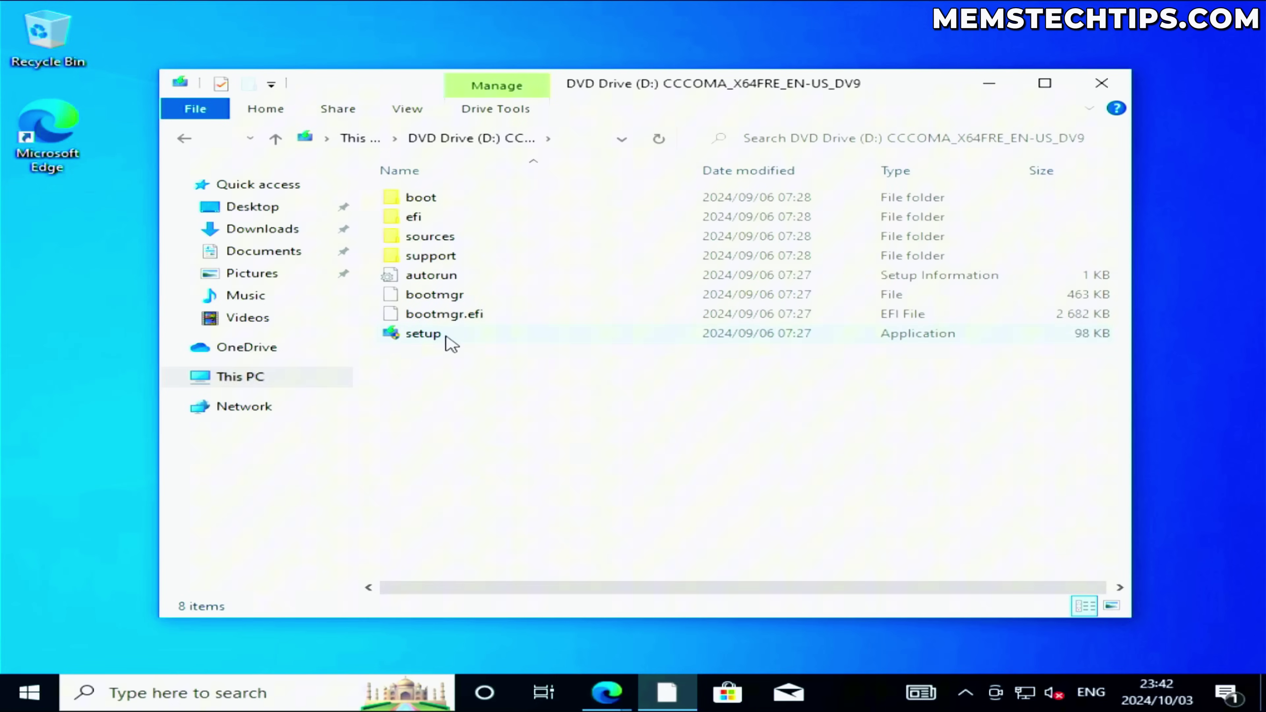
{"action": "left_click", "coordinate": [477, 338]}
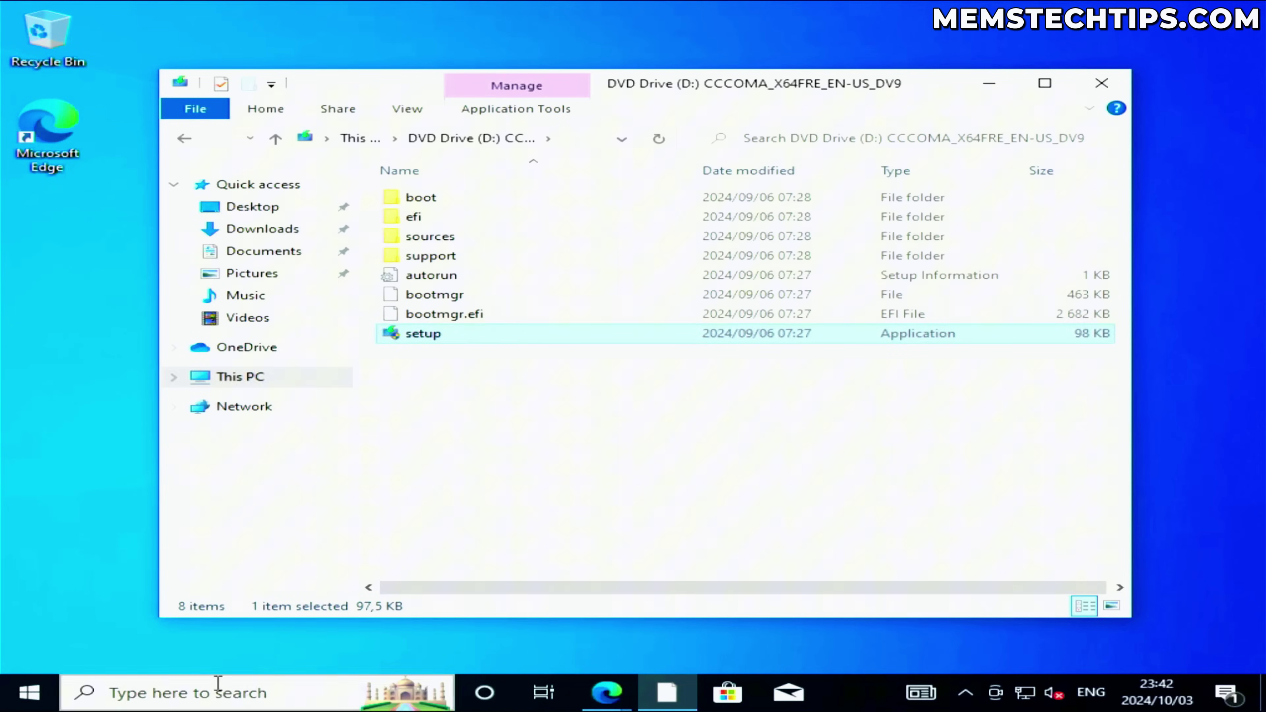
{"action": "left_click", "coordinate": [28, 692]}
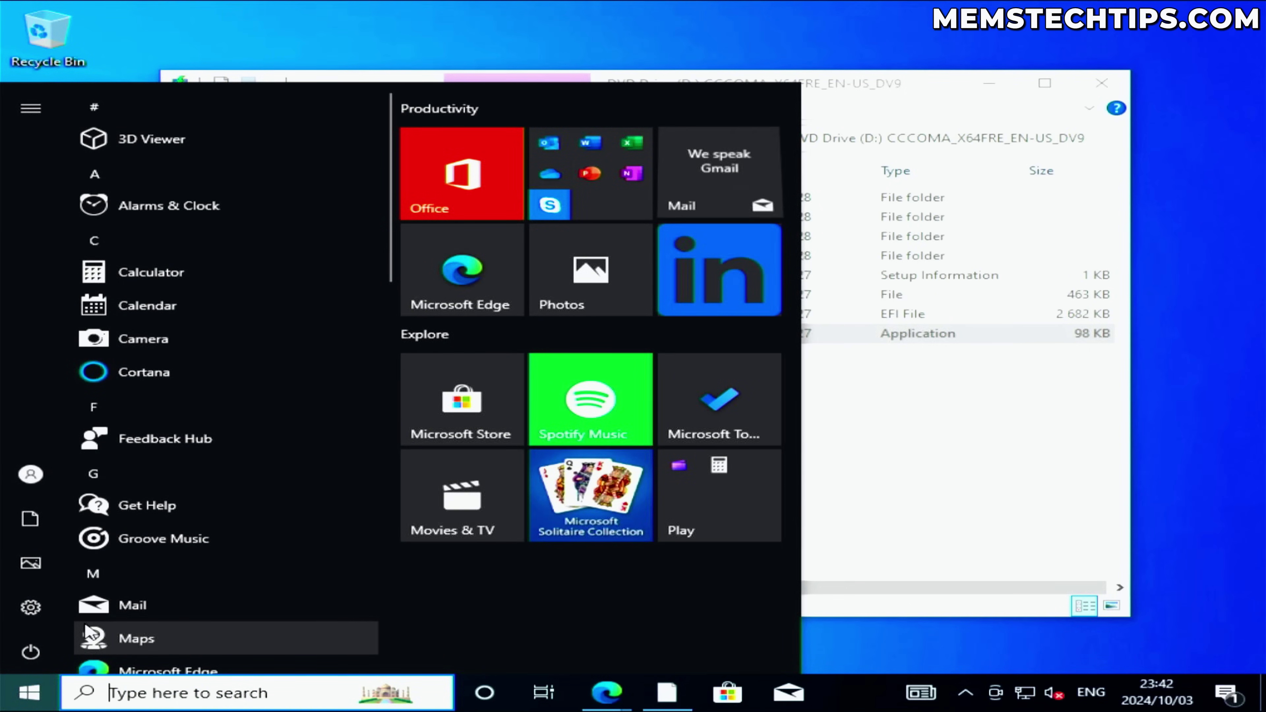
{"action": "type", "text": "cmd"}
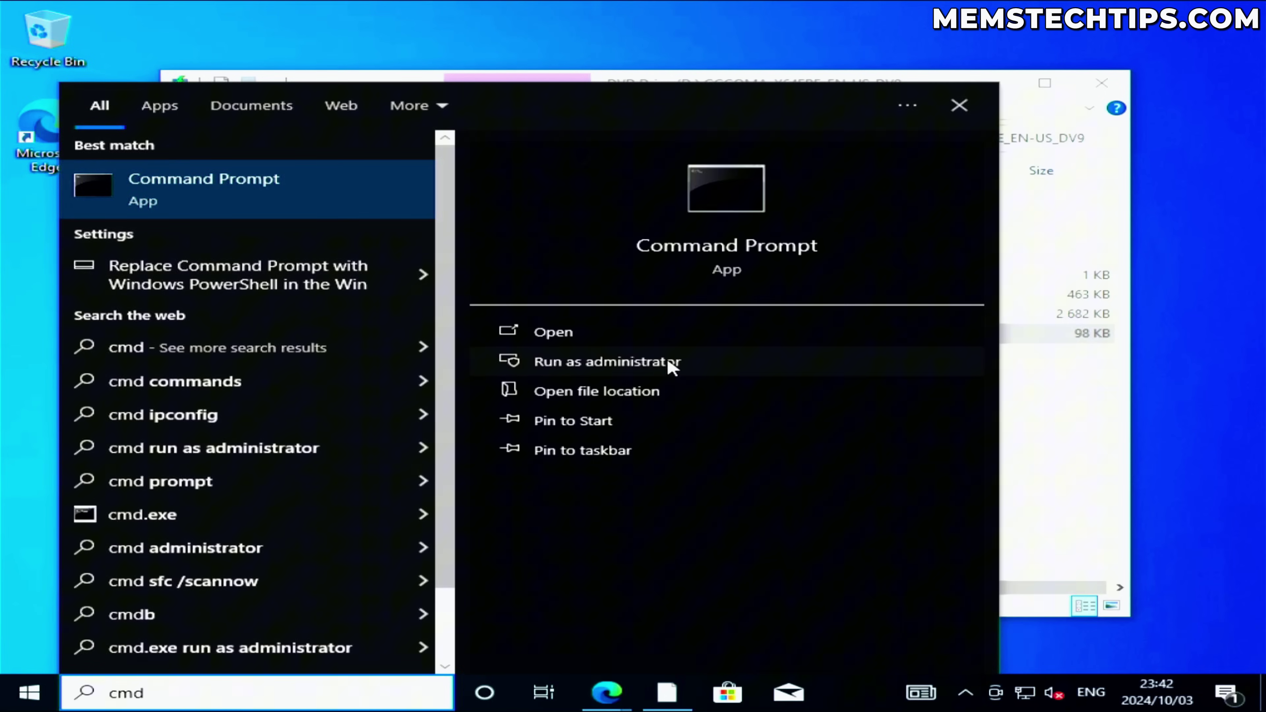
{"action": "left_click", "coordinate": [707, 362]}
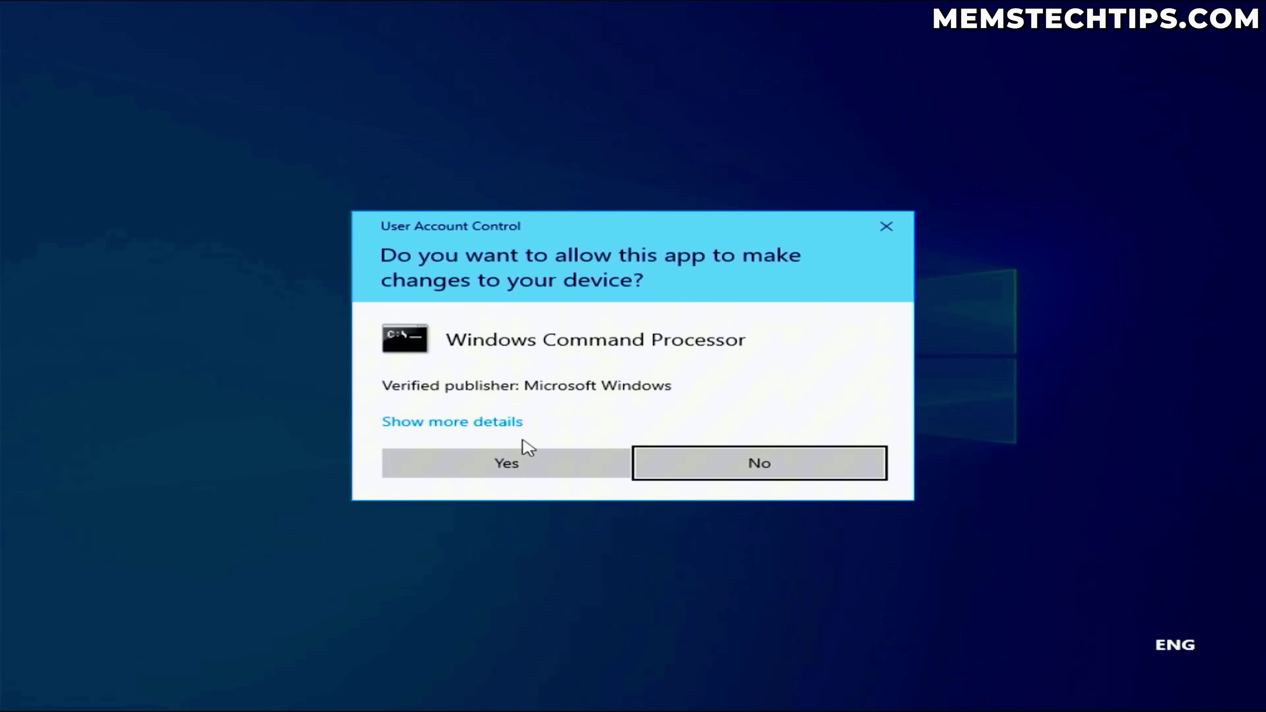
{"action": "left_click", "coordinate": [539, 464]}
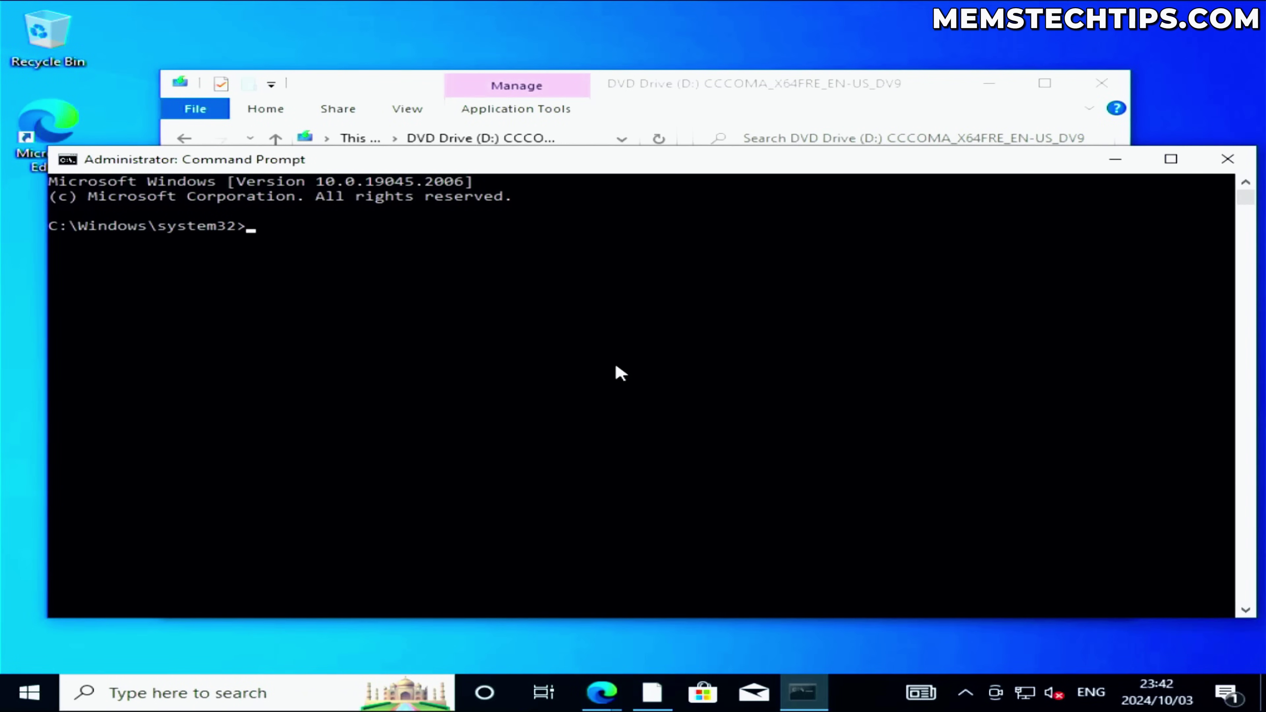
{"action": "left_click_drag", "start_coordinate": [332, 163], "coordinate": [735, 215]}
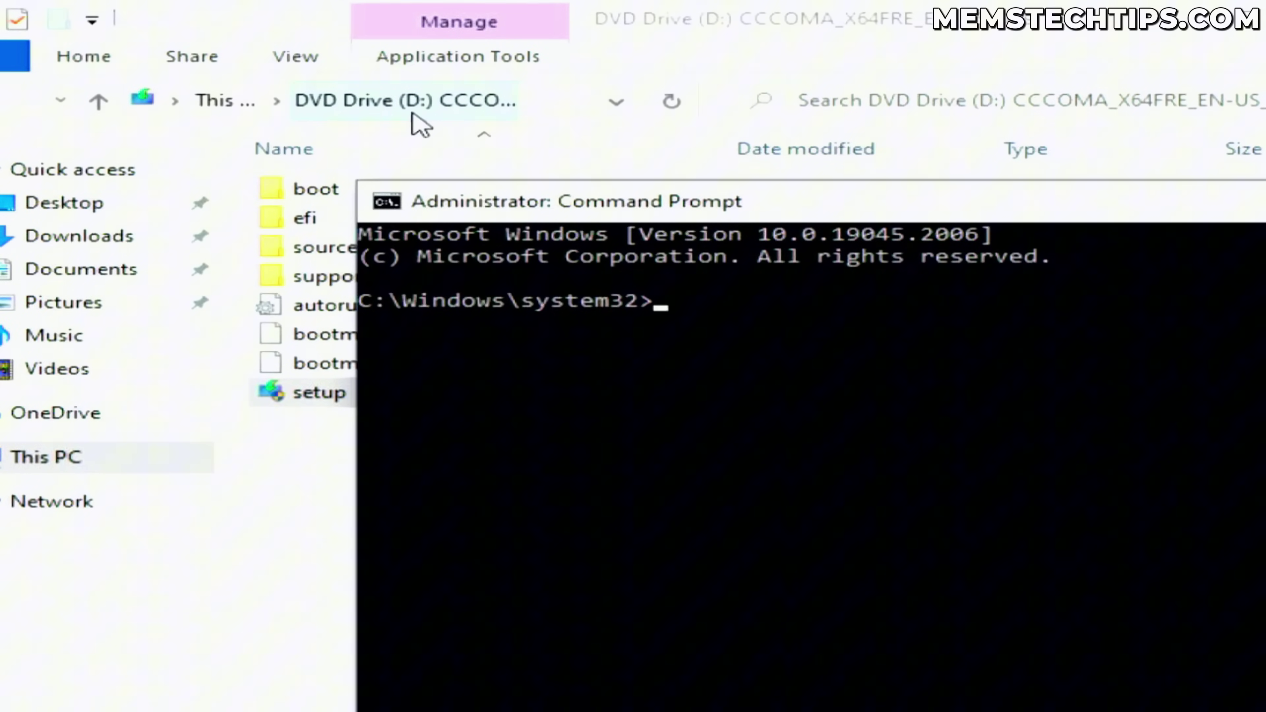
Step: Run D:\setup.exe /product server in the administrator Command Prompt
{"action": "left_click", "coordinate": [665, 320]}
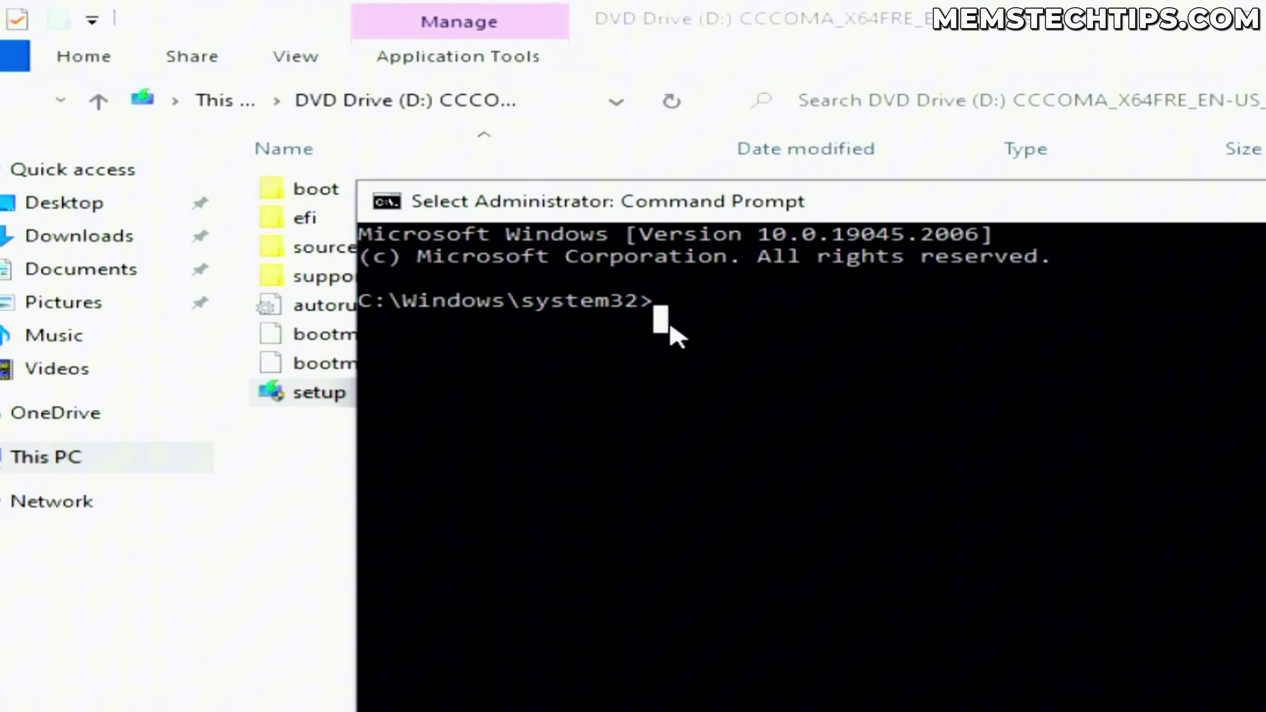
{"action": "type", "text": "D"}
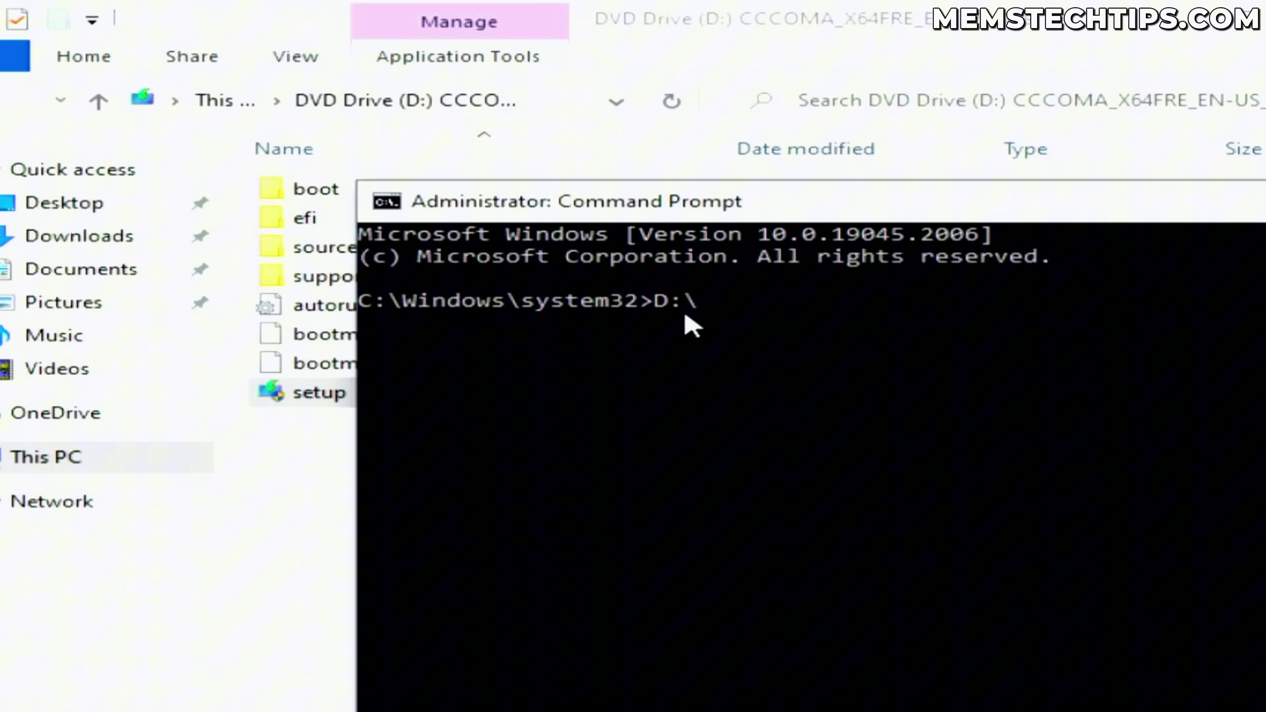
{"action": "type", "text": ":\\setup.exe"}
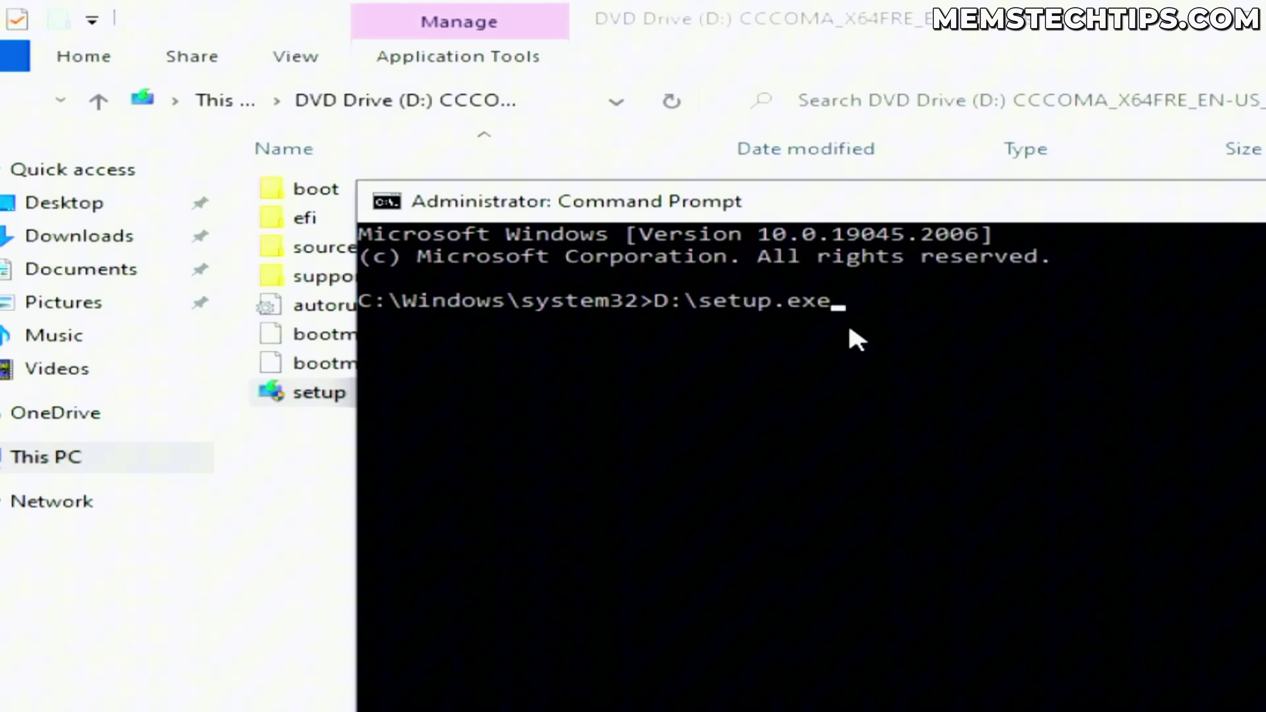
{"action": "type", "text": "/pro"}
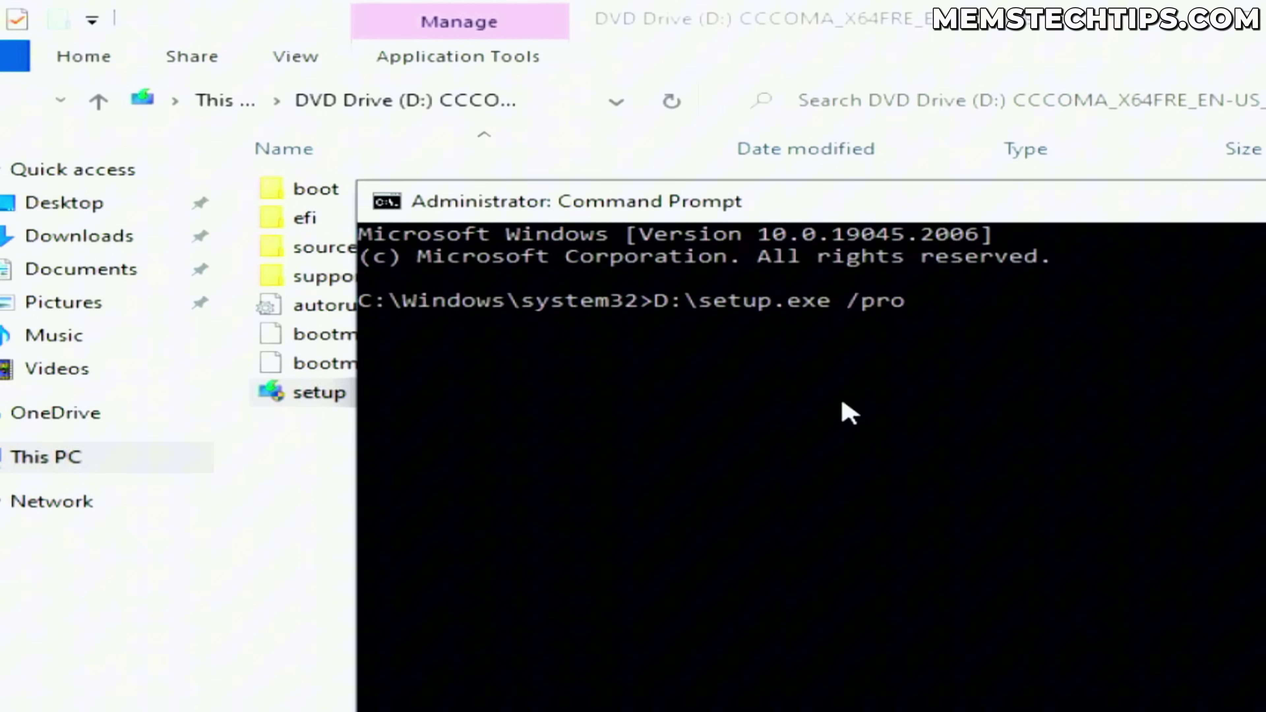
{"action": "type", "text": "duct server"}
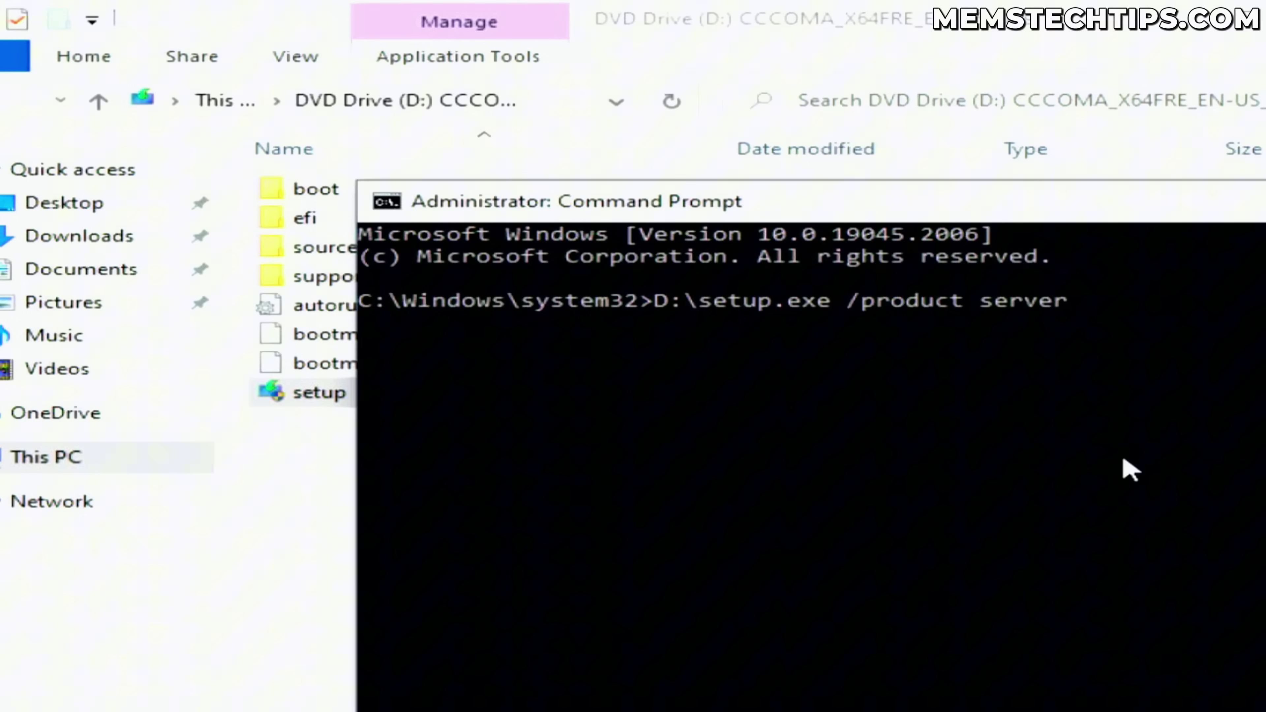
{"action": "key", "text": "Return"}
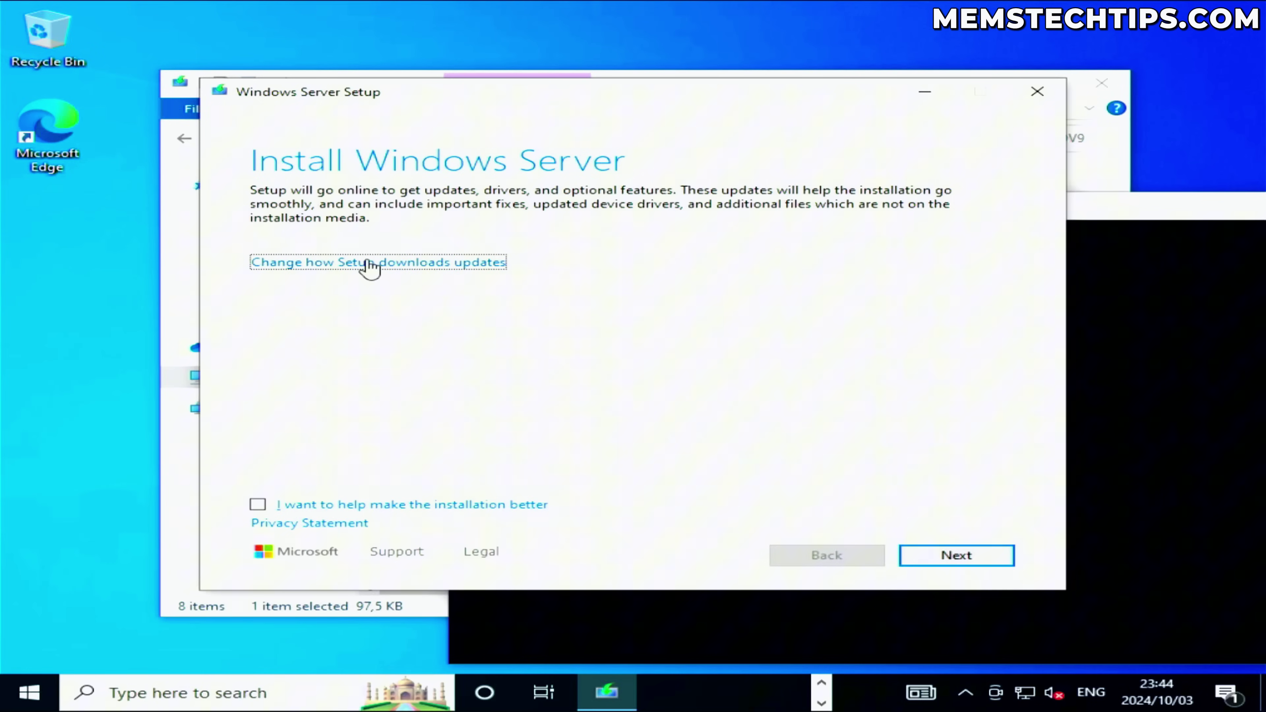
Step: Set setup updates to 'Not right now' and accept the license terms
{"action": "left_click", "coordinate": [428, 265]}
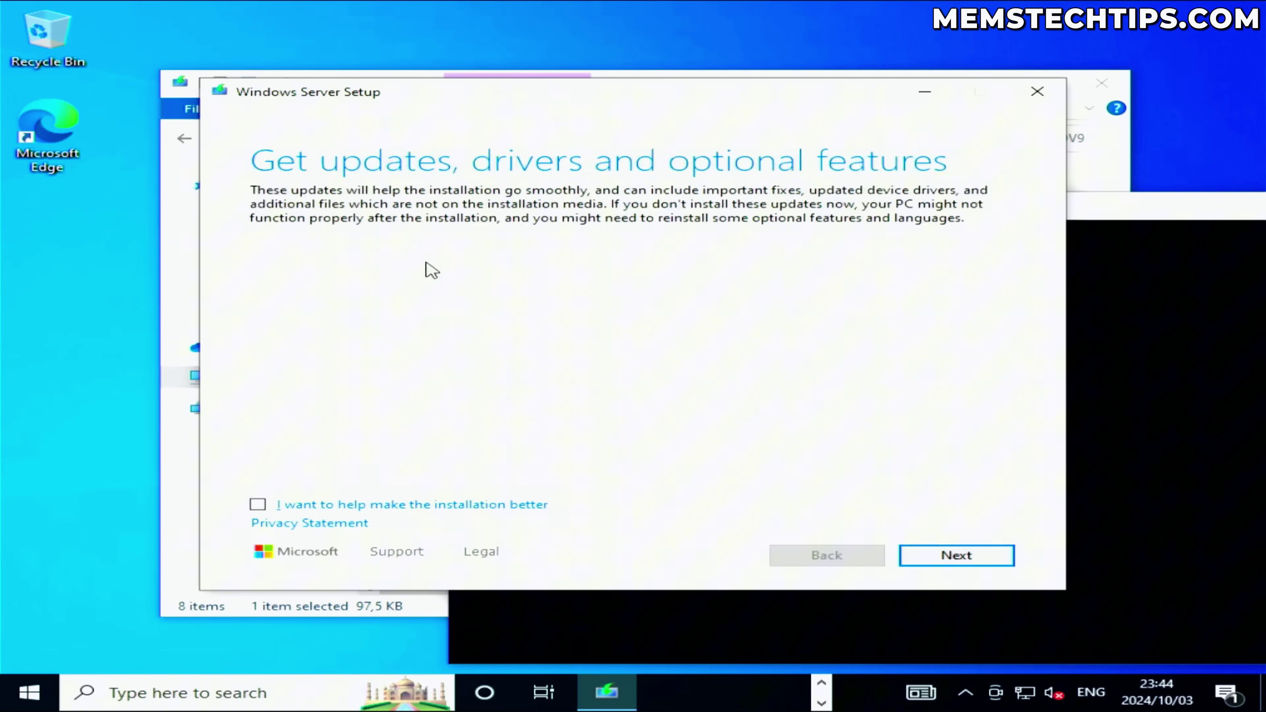
{"action": "left_click", "coordinate": [311, 297]}
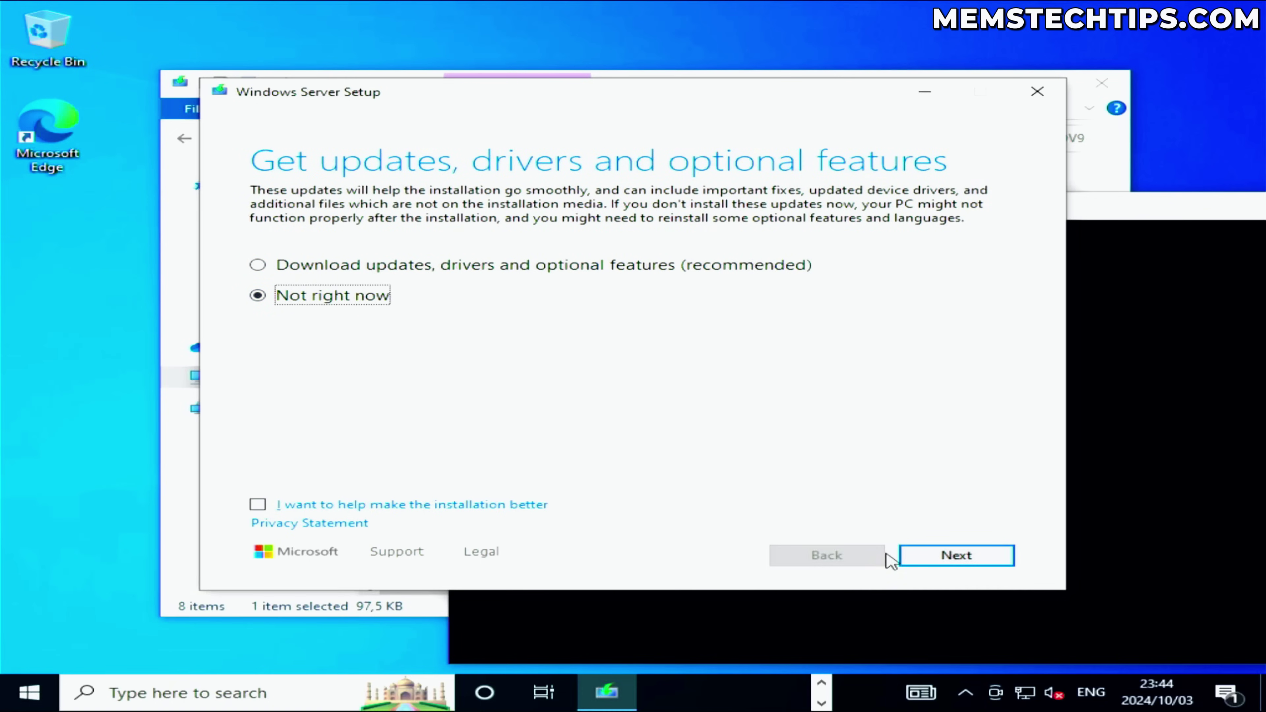
{"action": "left_click", "coordinate": [974, 556]}
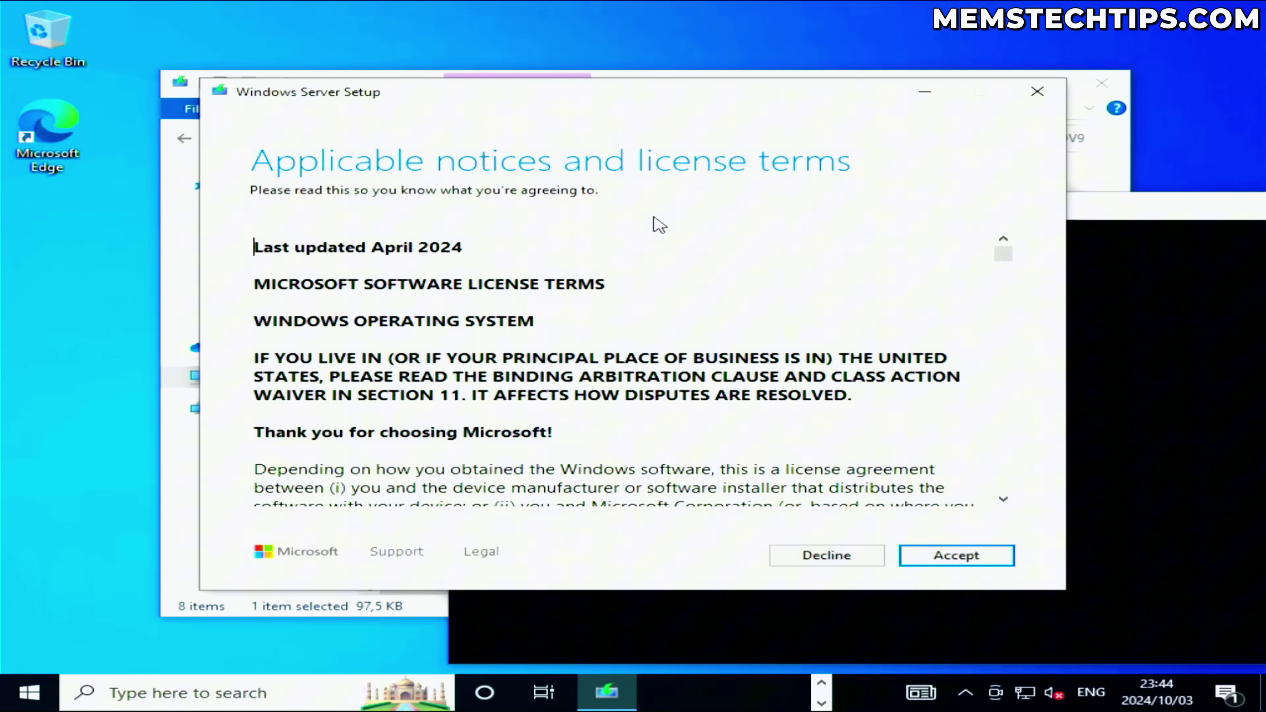
{"action": "left_click", "coordinate": [988, 562]}
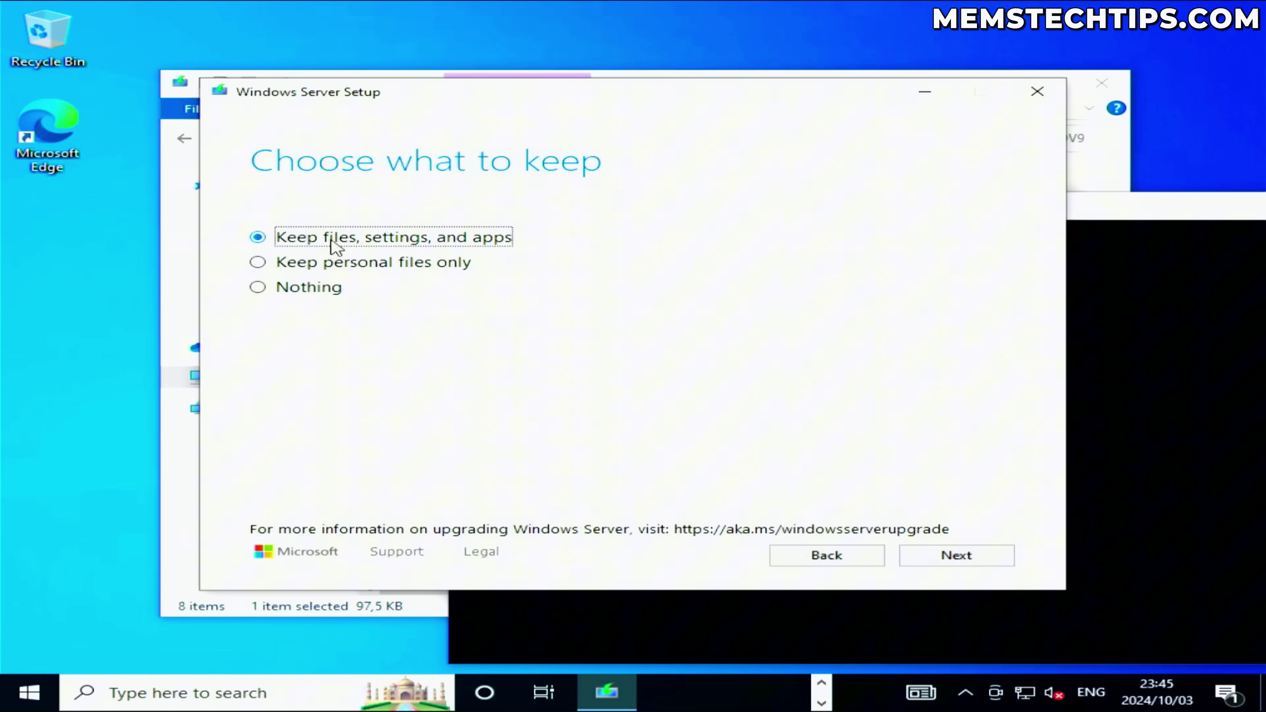
Step: Keep files, settings and apps, then install Windows 11 Pro
{"action": "left_click", "coordinate": [981, 561]}
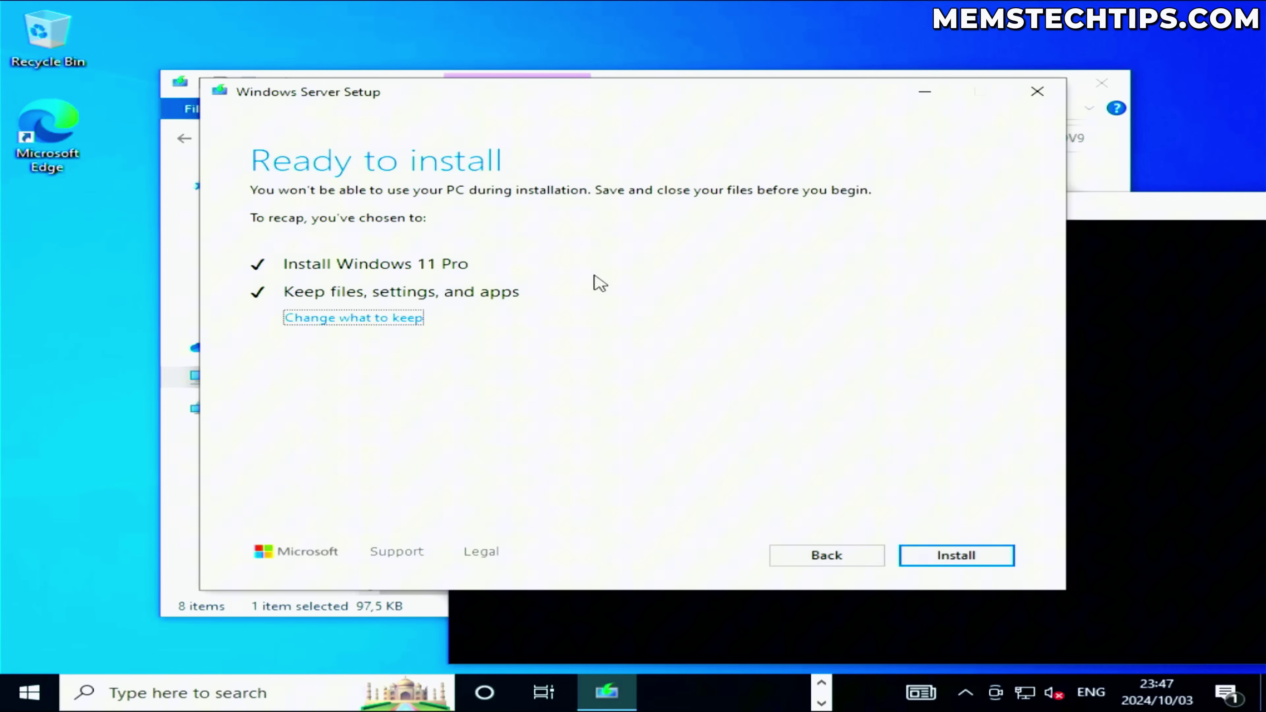
{"action": "left_click", "coordinate": [984, 559]}
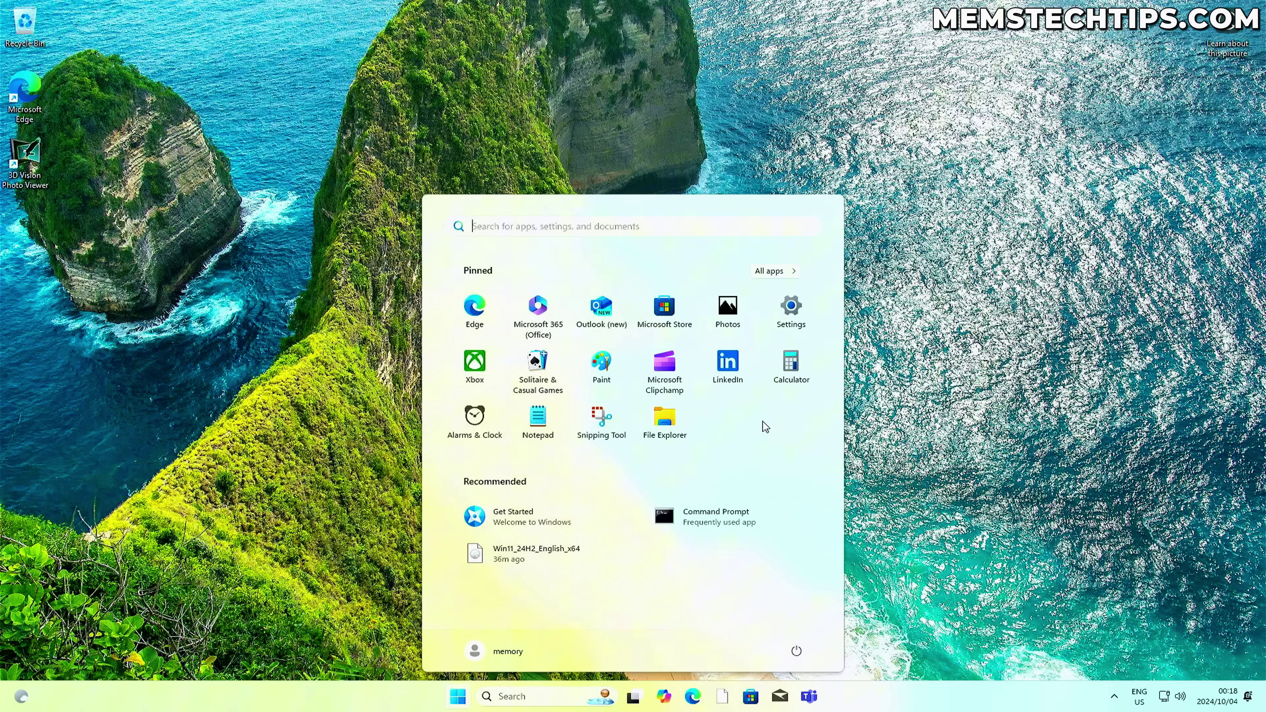
Step: Open Settings and go to System > About
{"action": "left_click", "coordinate": [789, 313]}
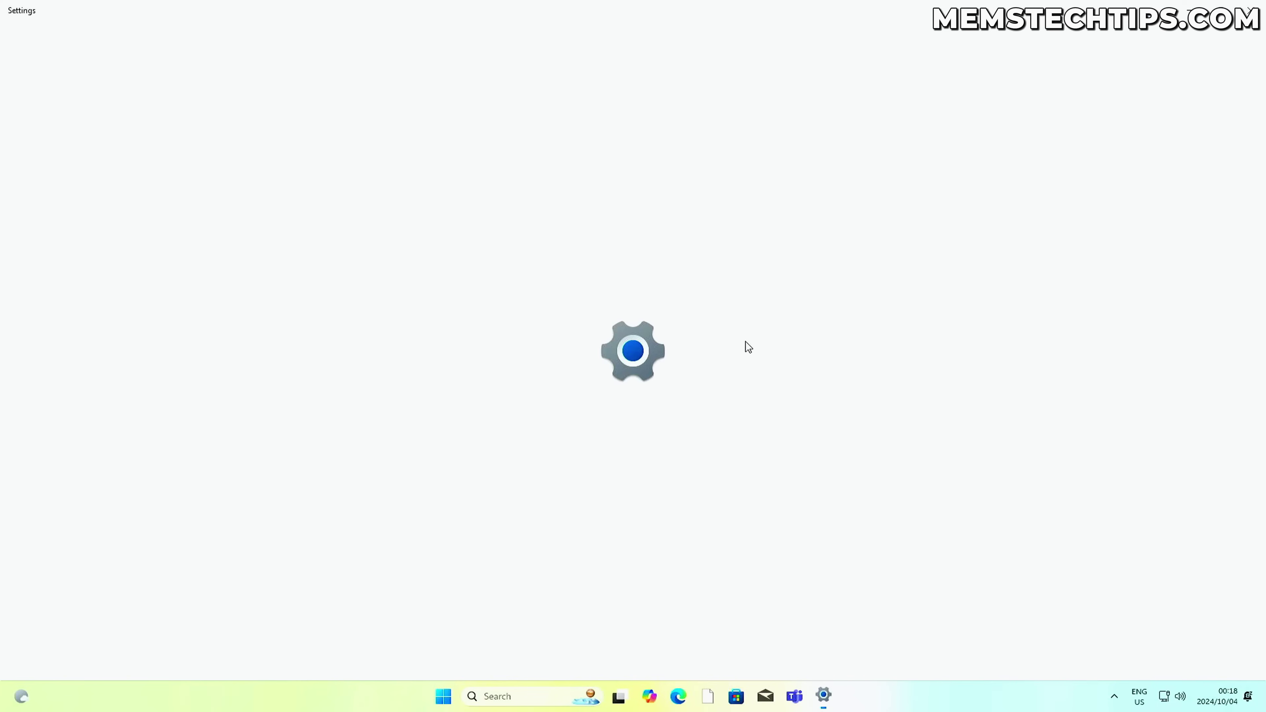
{"action": "left_click", "coordinate": [65, 170]}
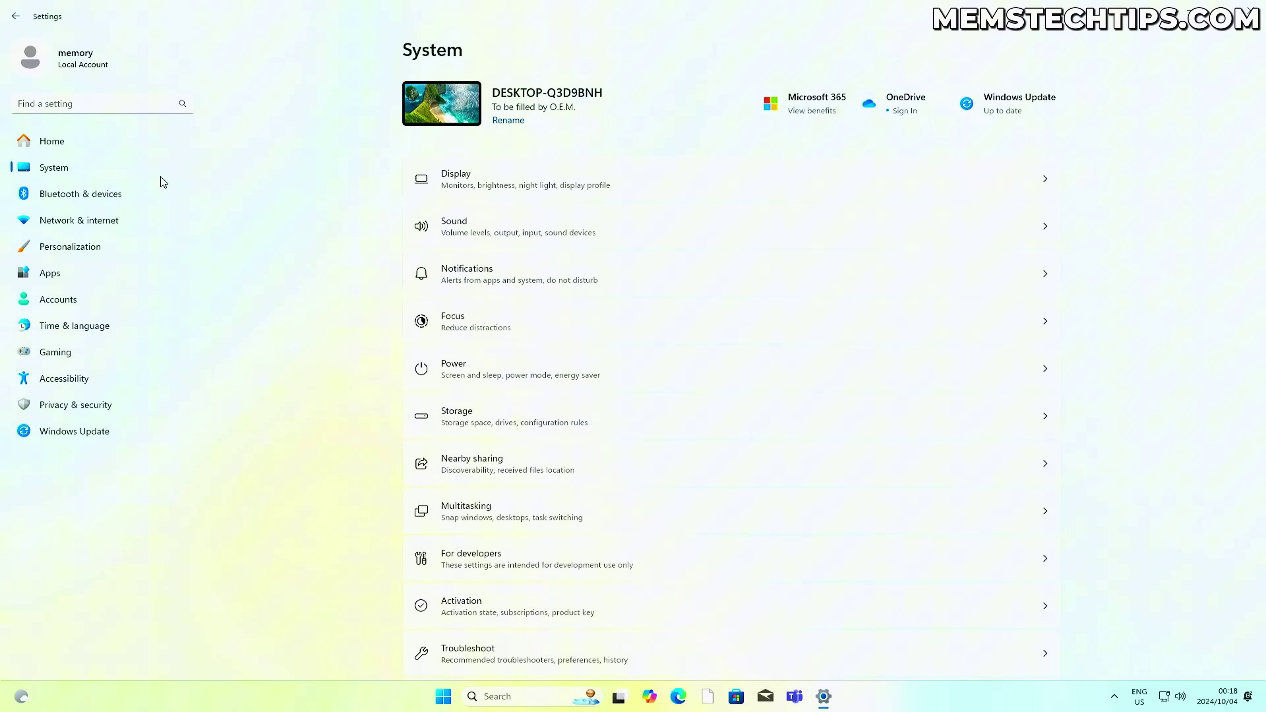
{"action": "scroll", "coordinate": [494, 451], "scroll_direction": "down", "scroll_amount": 5}
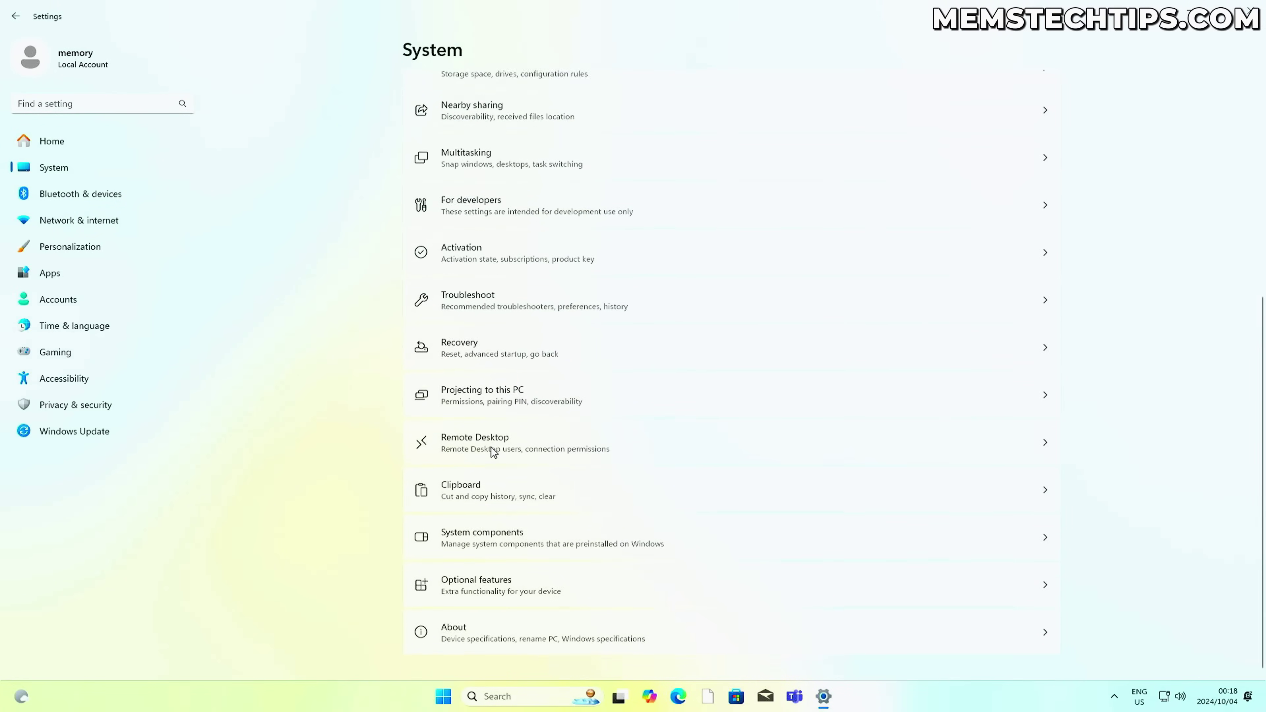
{"action": "left_click", "coordinate": [472, 630]}
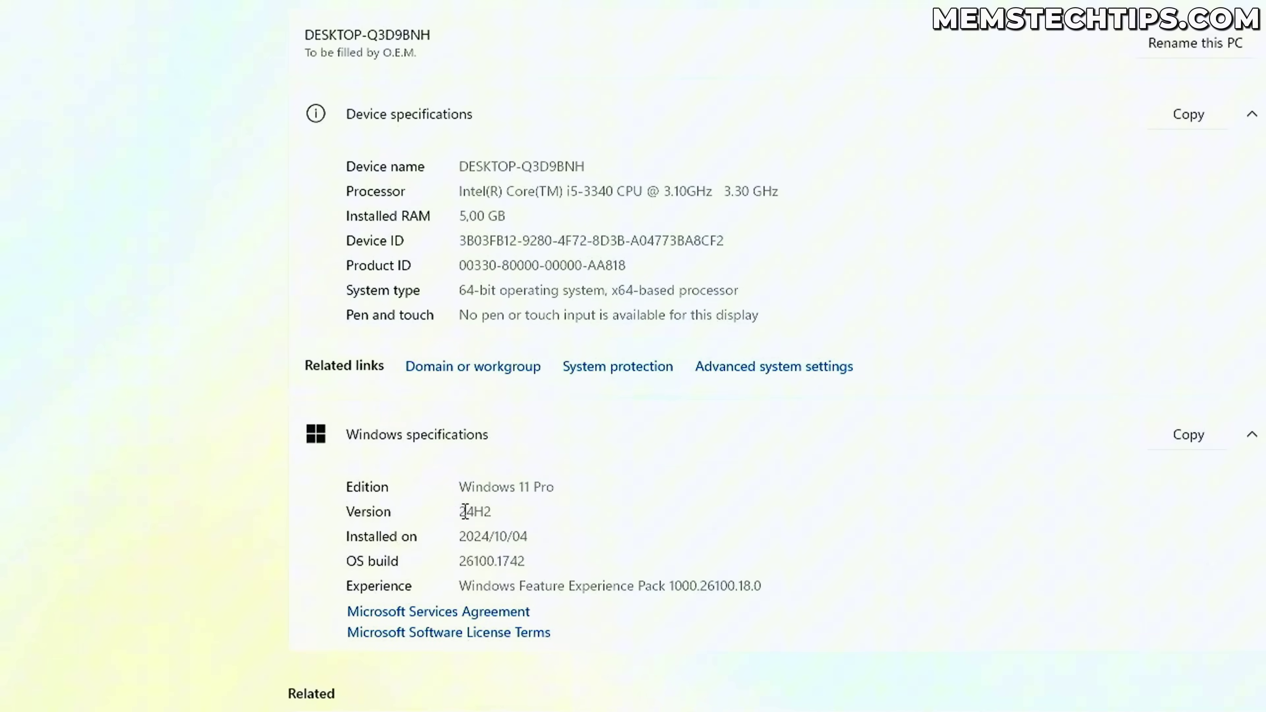
Step: Highlight the 24H2 version number and the i5-3340 processor model on the About page
{"action": "left_click_drag", "start_coordinate": [463, 512], "coordinate": [499, 512]}
{"action": "left_click", "coordinate": [516, 510]}
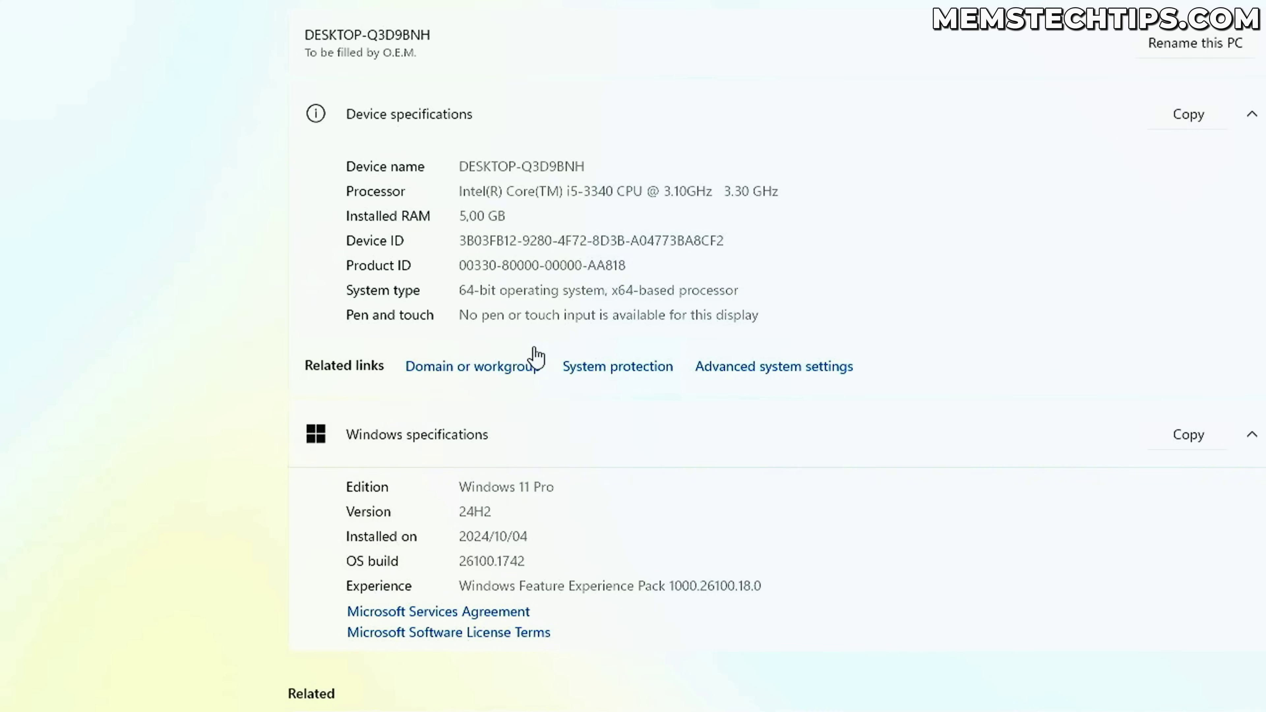
{"action": "left_click_drag", "start_coordinate": [564, 191], "coordinate": [616, 192]}
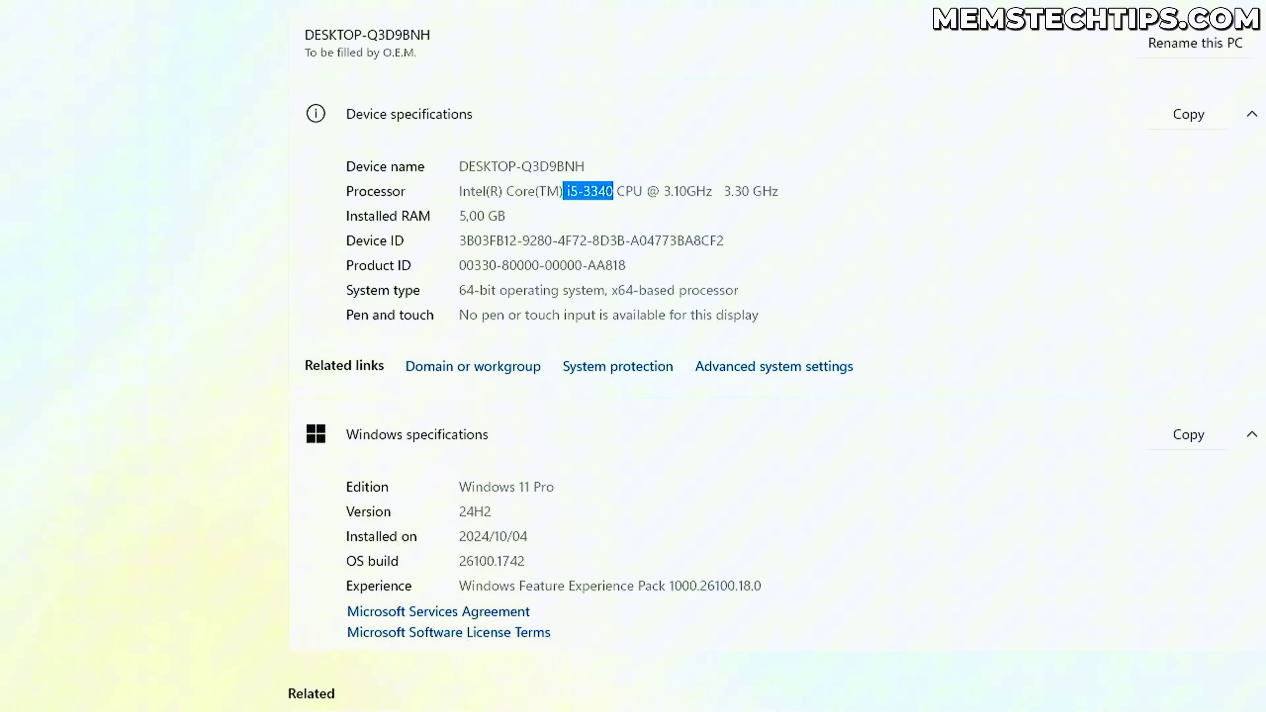
{"action": "scroll", "coordinate": [633, 357], "scroll_direction": "down", "scroll_amount": 3}
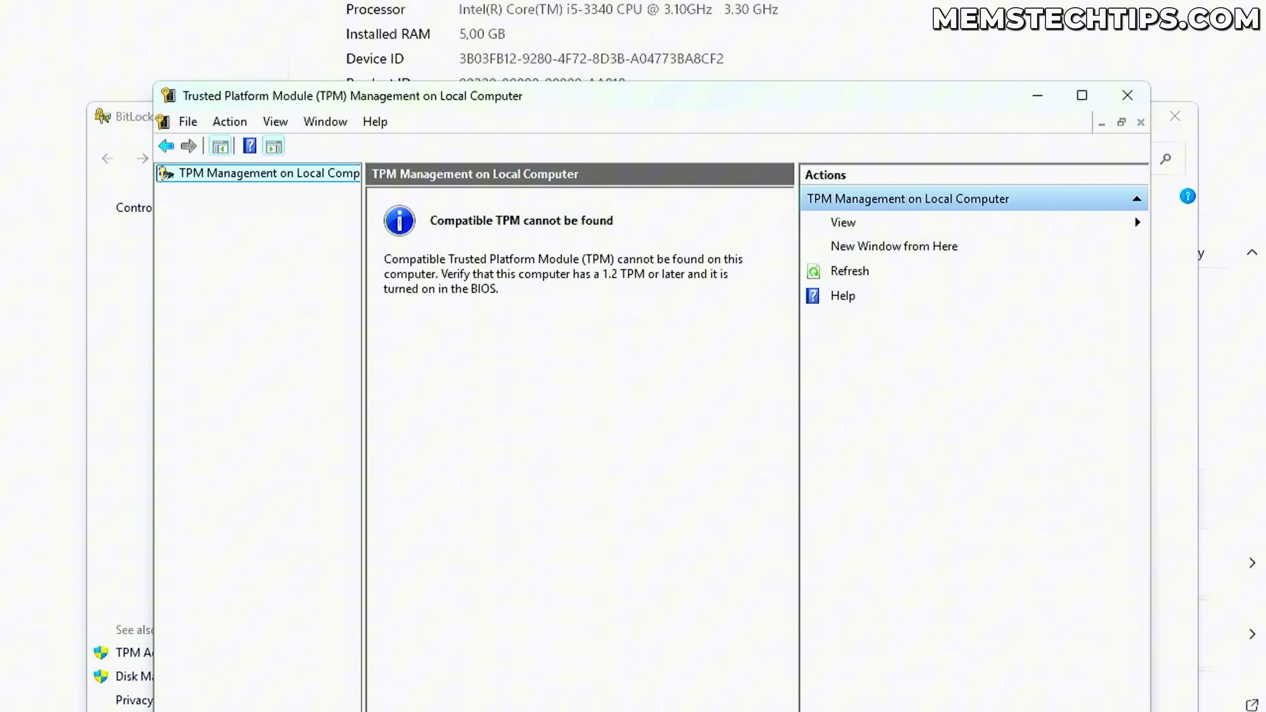
Step: Check Secure Boot State in System Information, then close TPM Management
{"action": "key", "text": "super"}
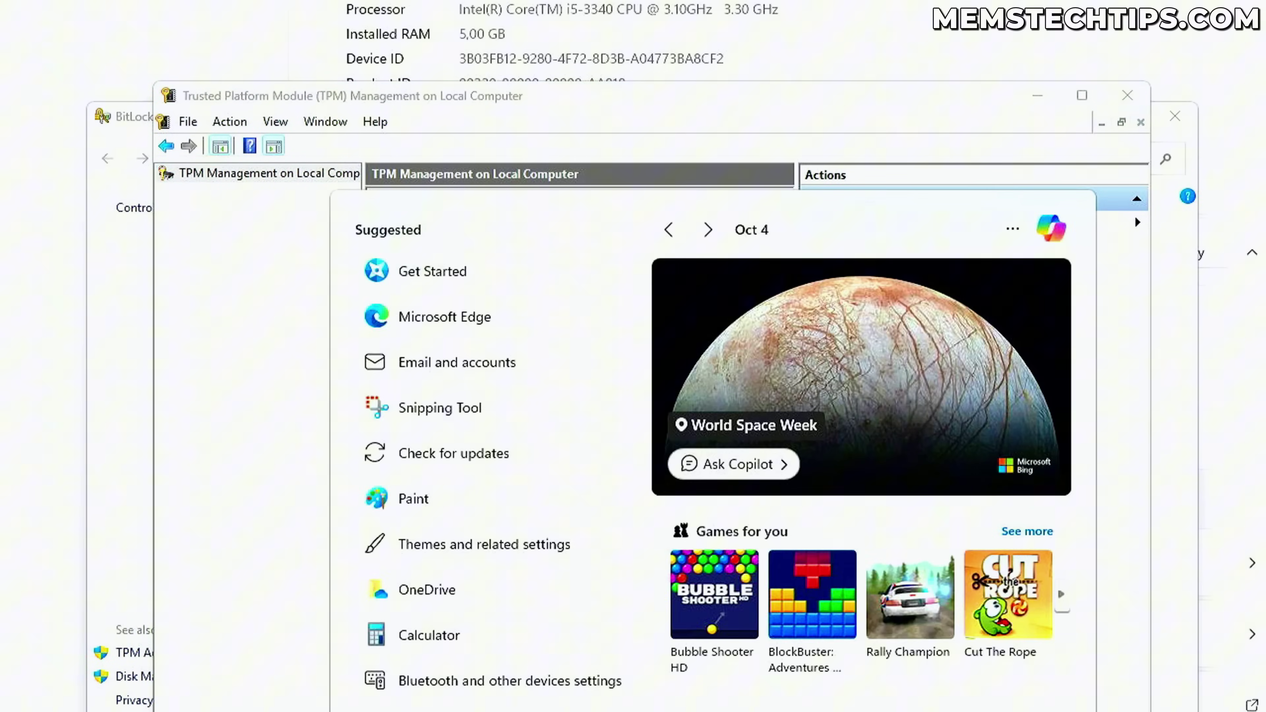
{"action": "type", "text": "system inf"}
{"action": "key", "text": "Return"}
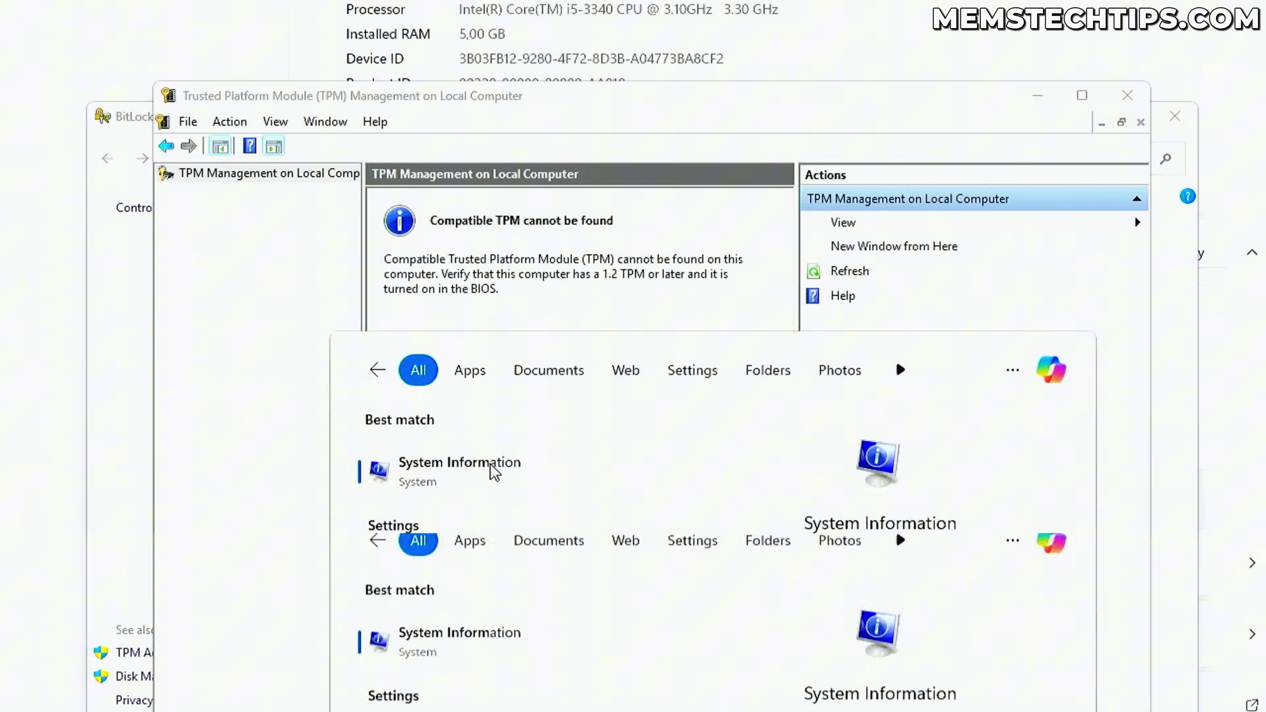
{"action": "scroll", "coordinate": [441, 274], "scroll_direction": "down", "scroll_amount": 2}
{"action": "left_click", "coordinate": [417, 272]}
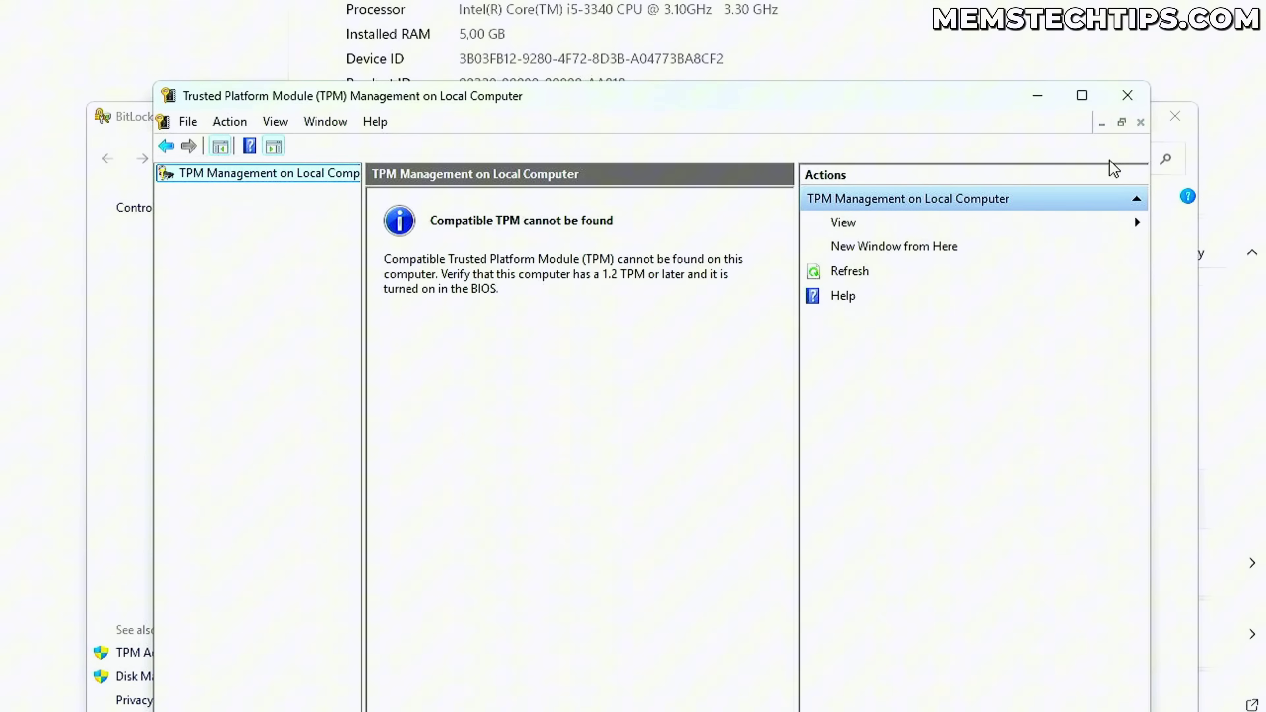
{"action": "left_click", "coordinate": [1138, 100]}
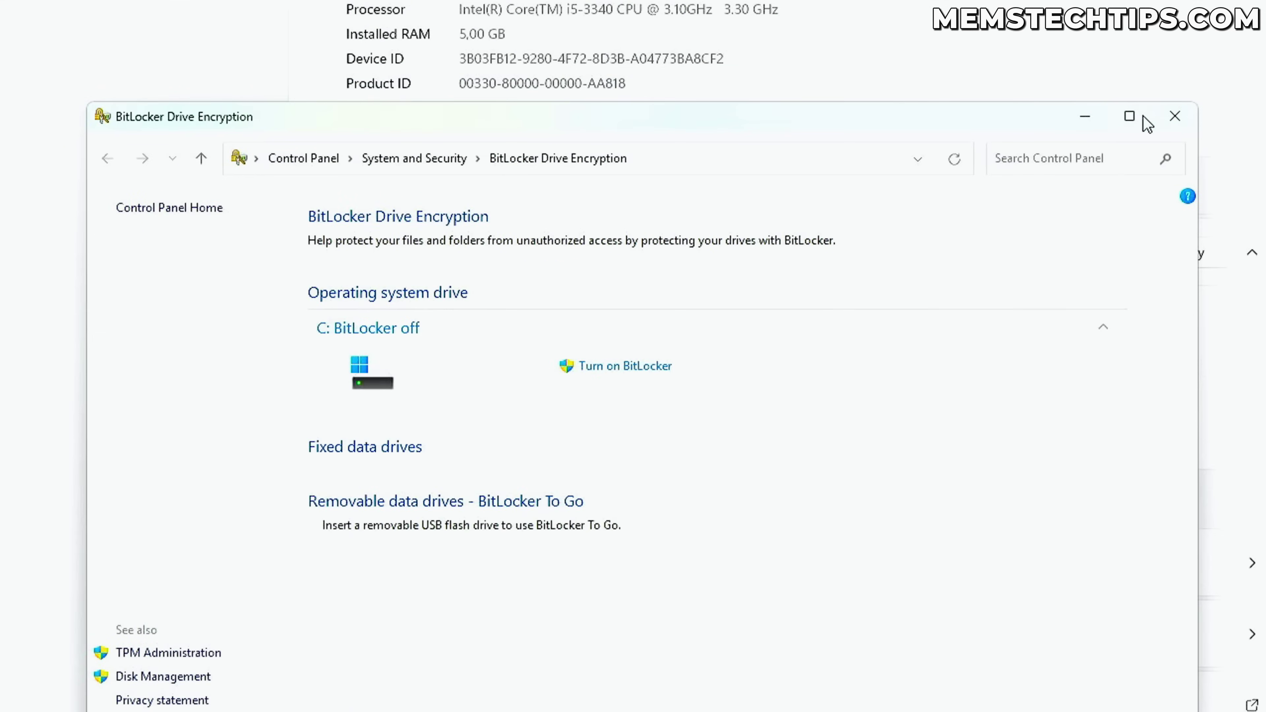
Step: Close BitLocker, check for Windows updates, pause them until 2024/10/11, then resume updates
{"action": "left_click", "coordinate": [1169, 118]}
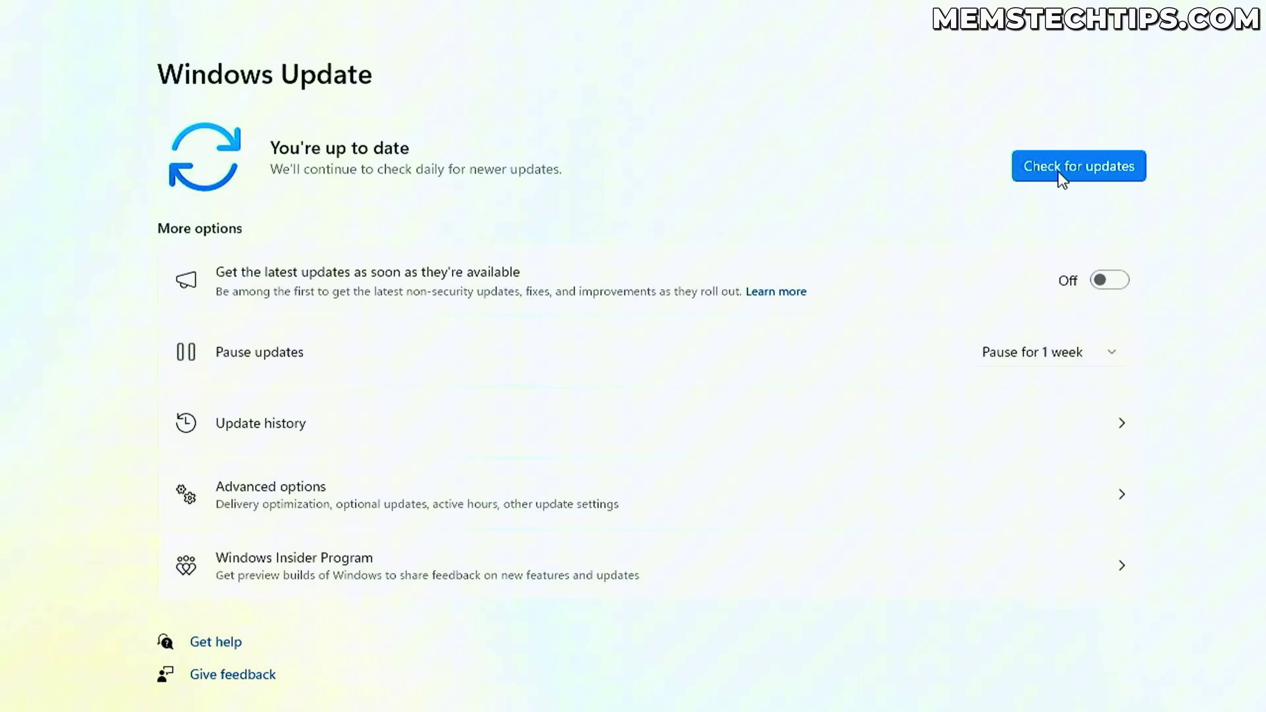
{"action": "left_click", "coordinate": [1052, 175]}
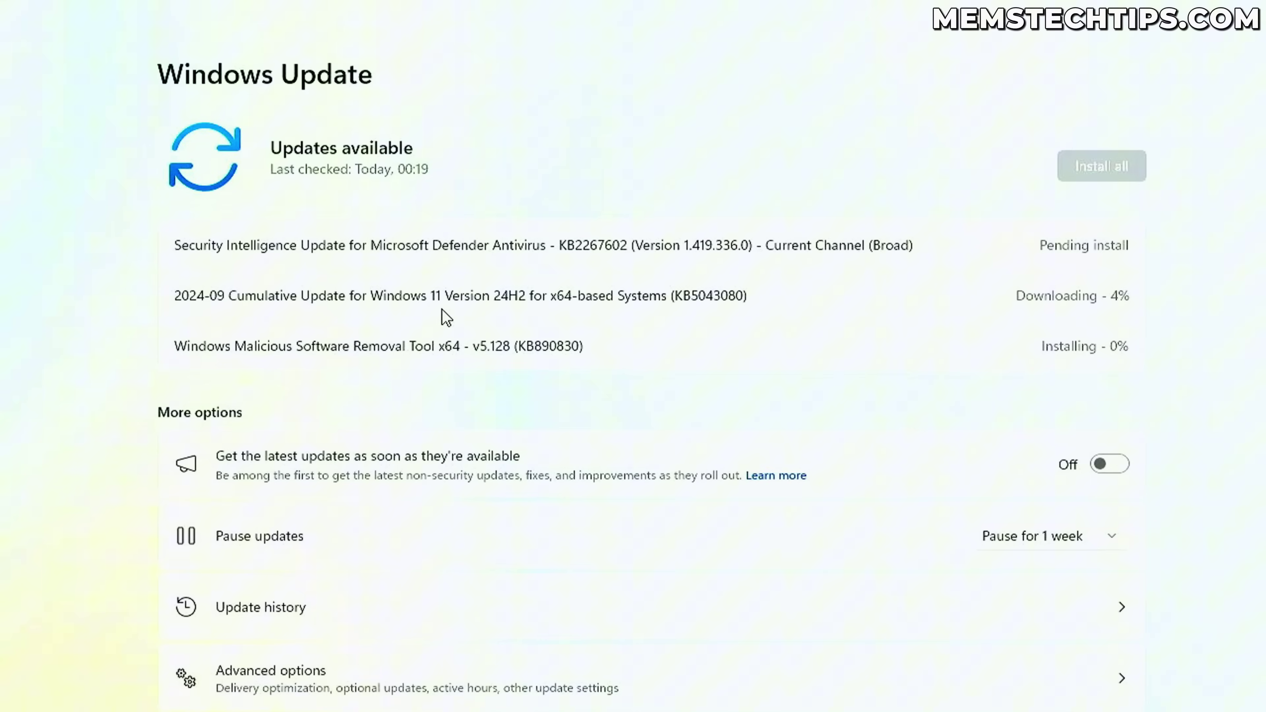
{"action": "left_click", "coordinate": [1006, 537]}
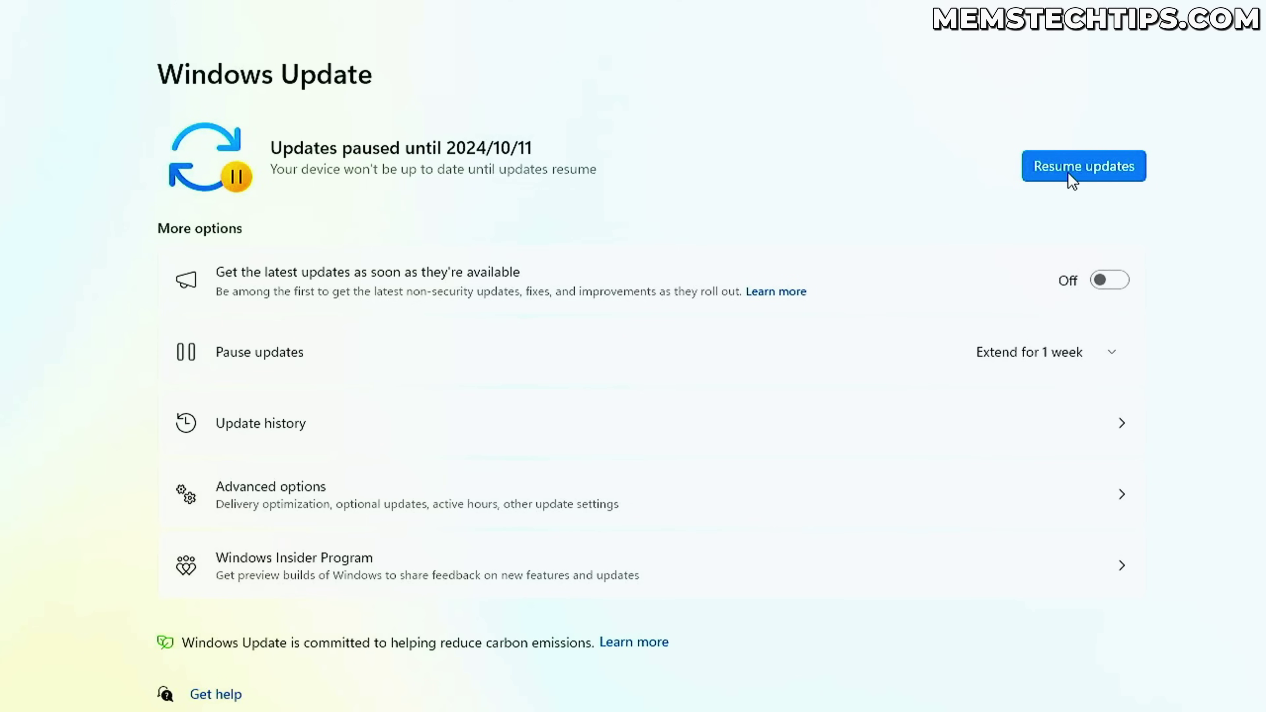
{"action": "left_click", "coordinate": [1092, 166]}
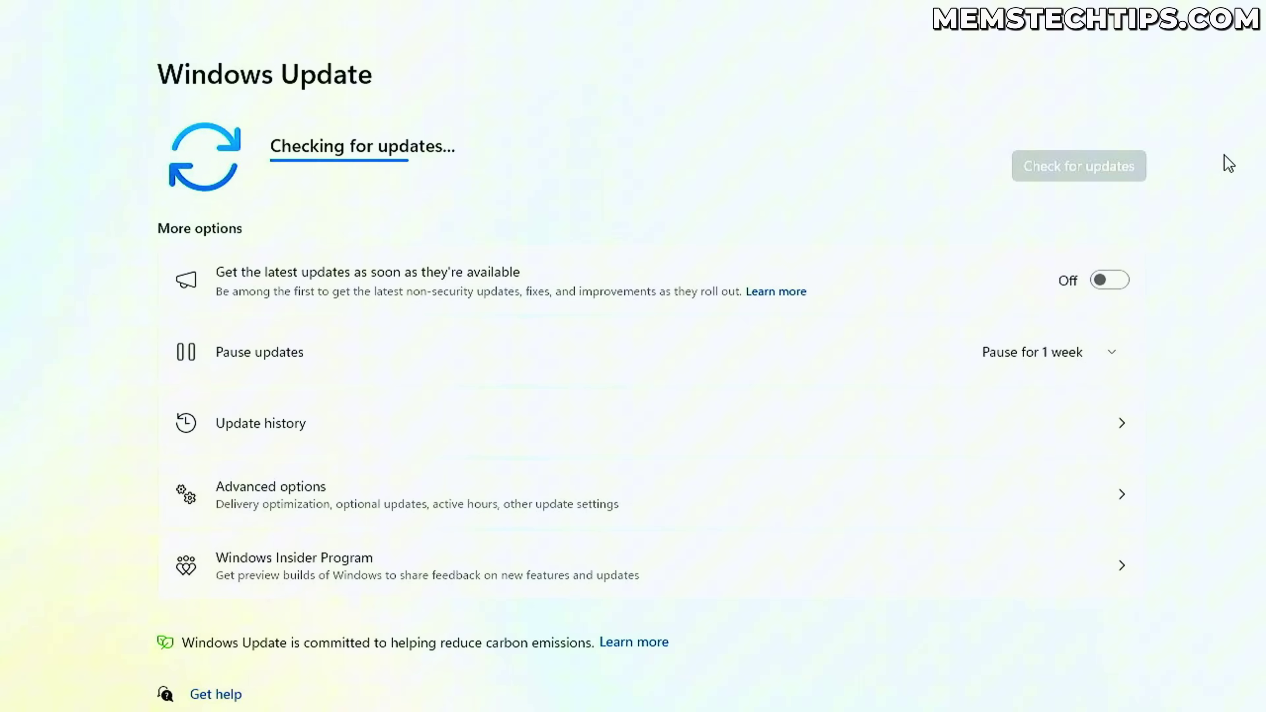